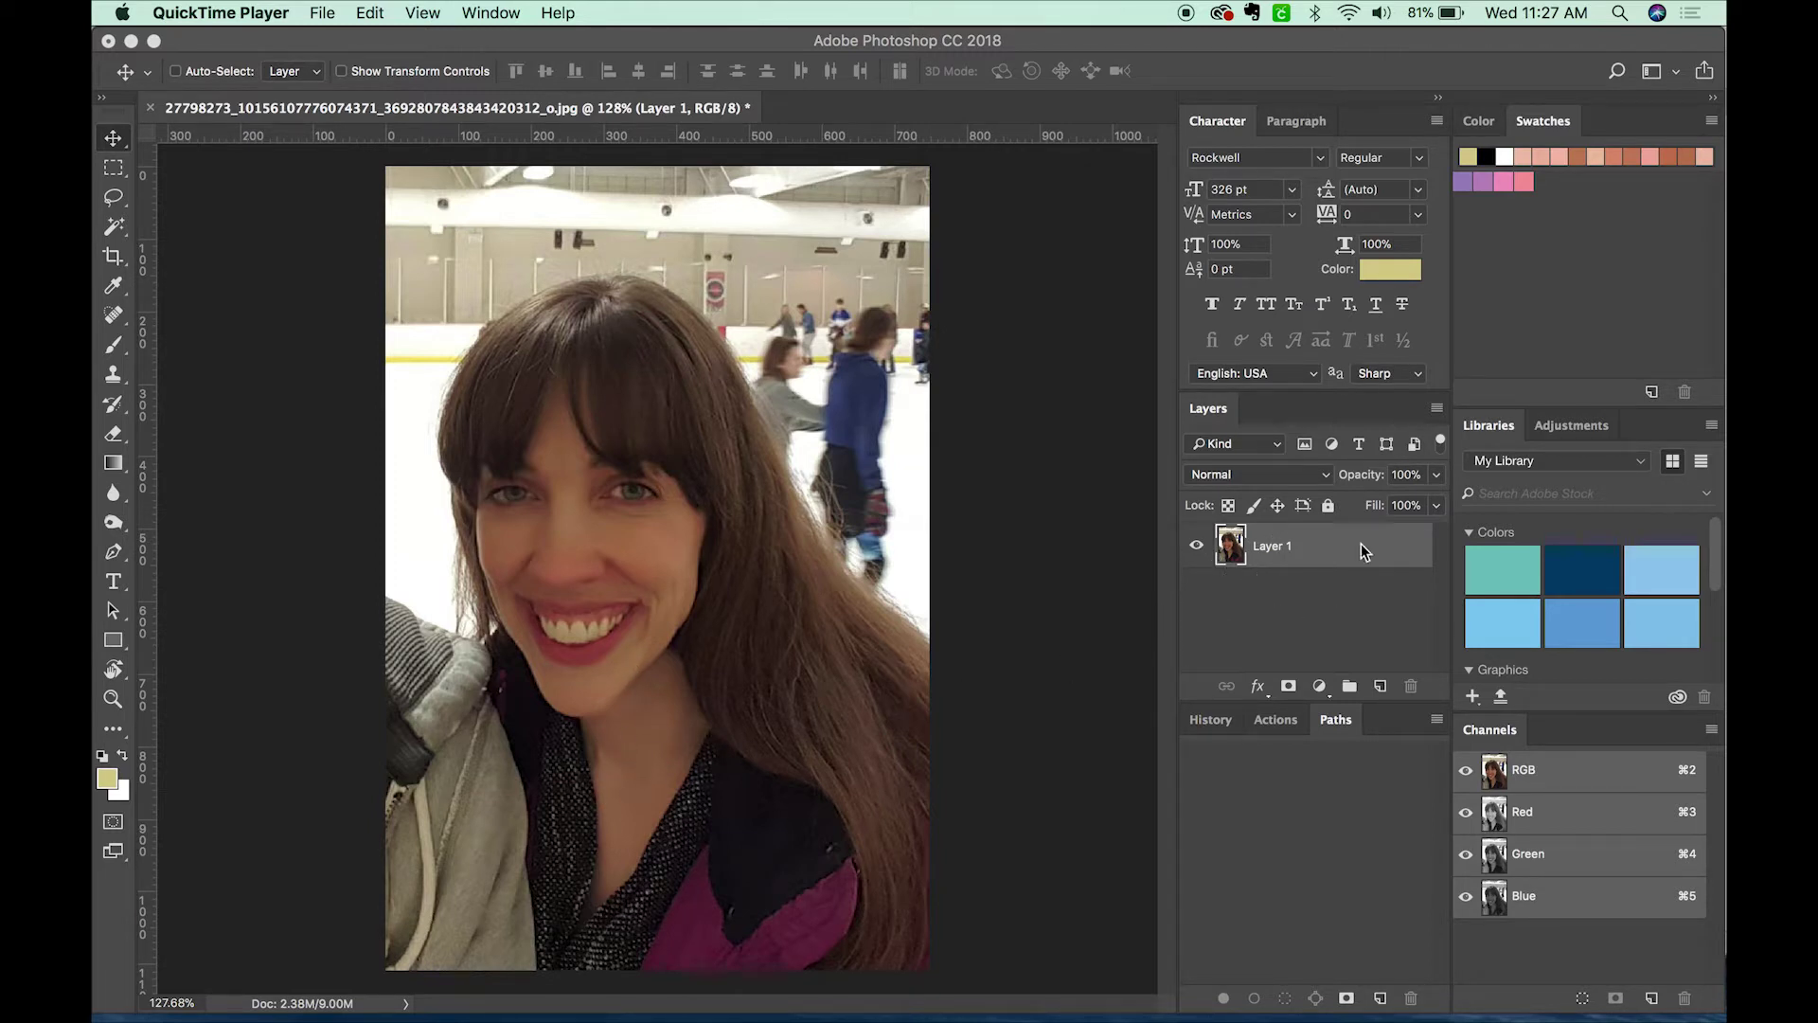
- Duplicate Layer 1 as Layer 1 copy and zoom in to 544% on the smile
click(1234, 555)
drag(1229, 552, 1383, 688)
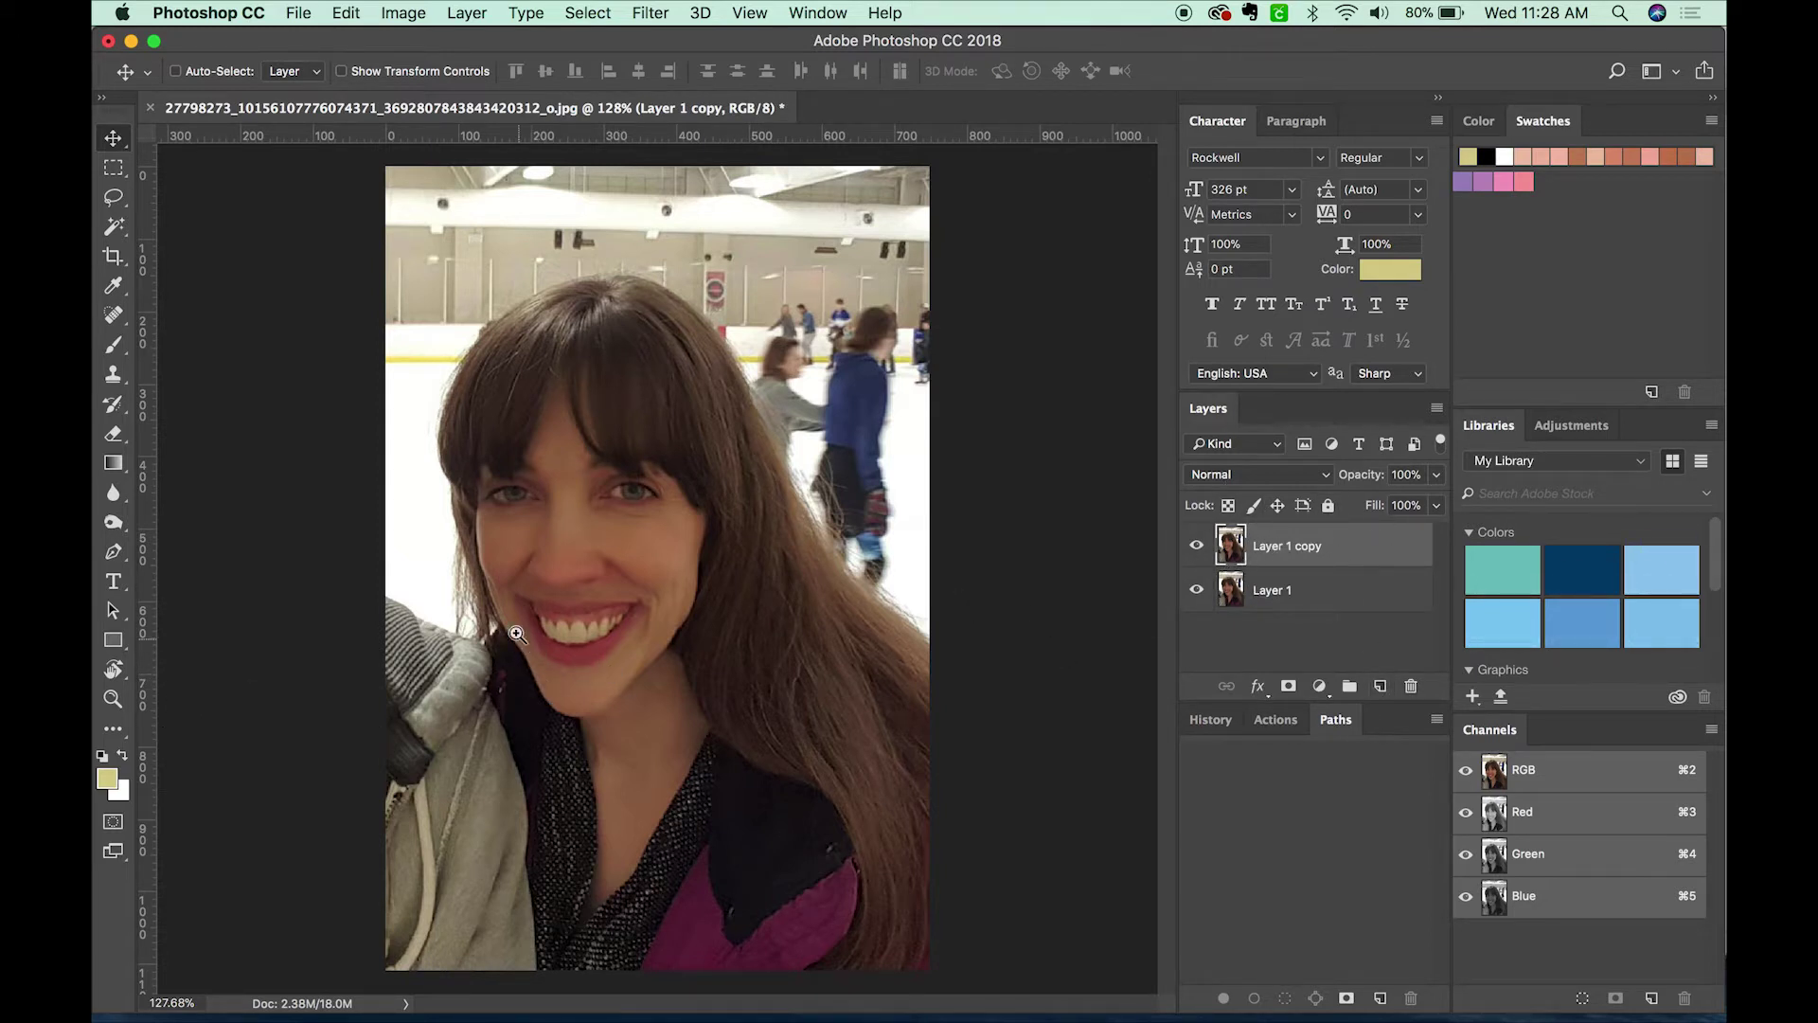
key(z)
drag(478, 554, 705, 722)
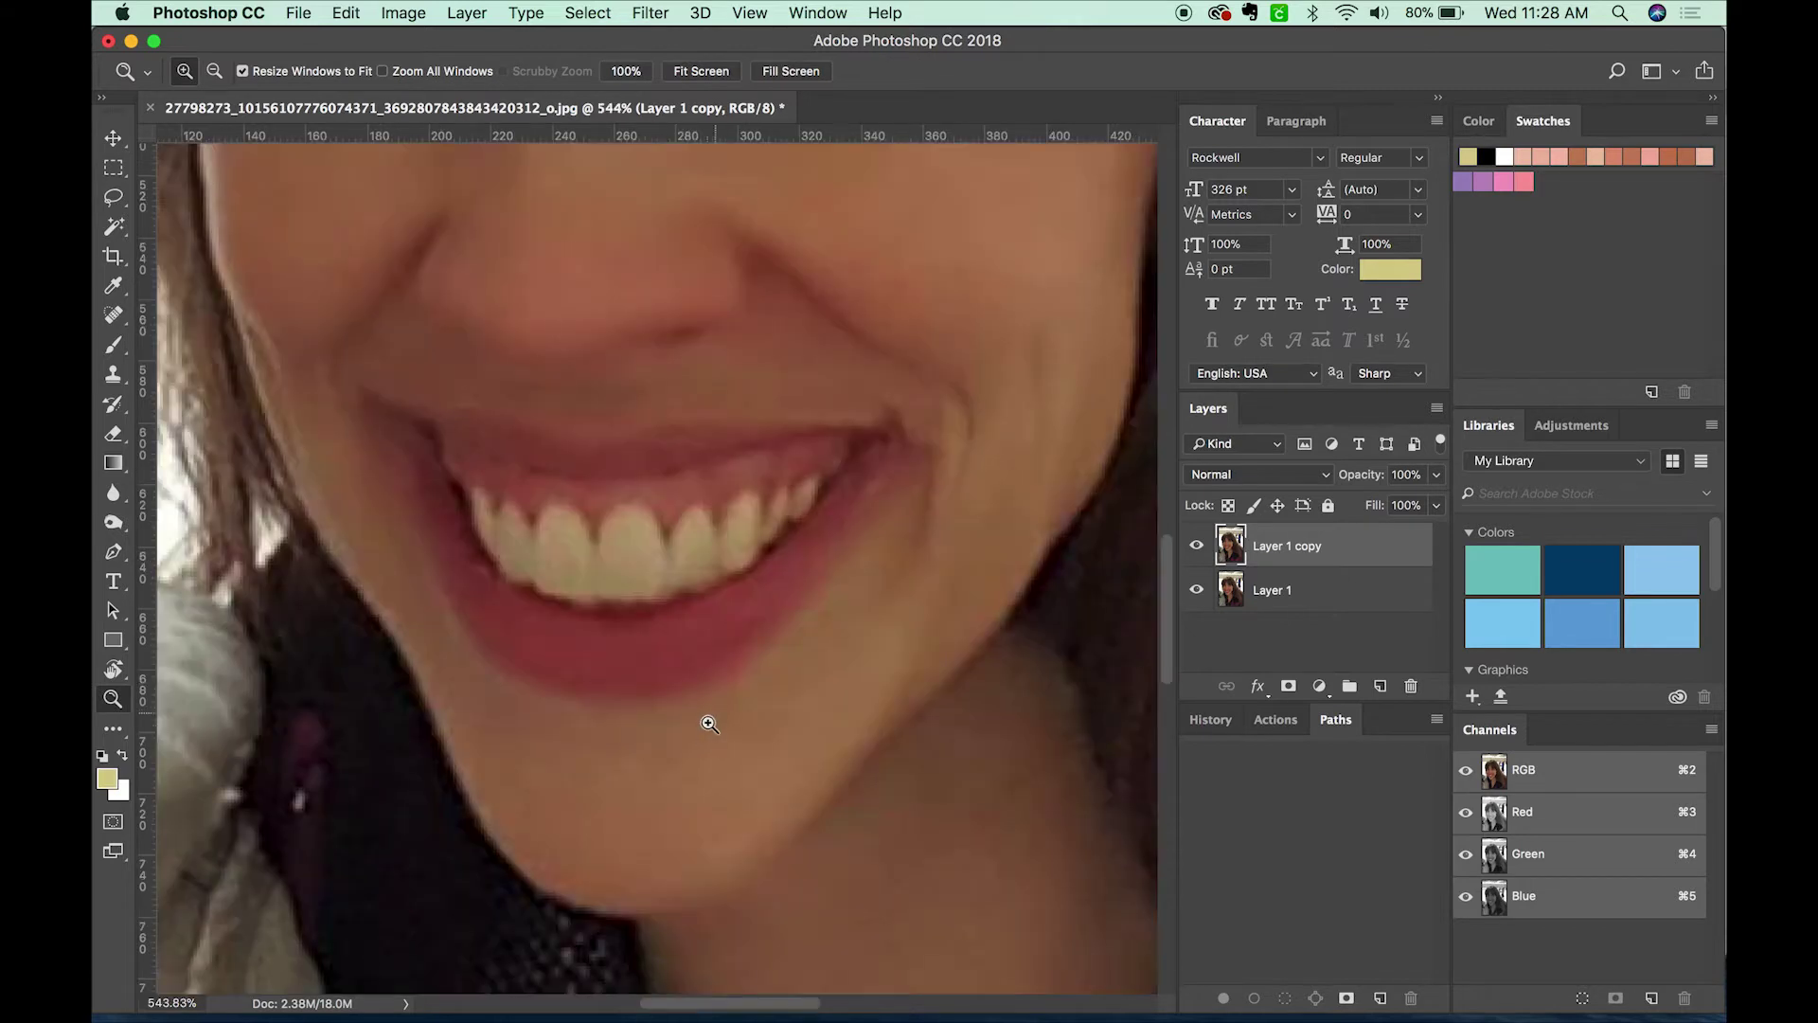
drag(597, 769, 650, 783)
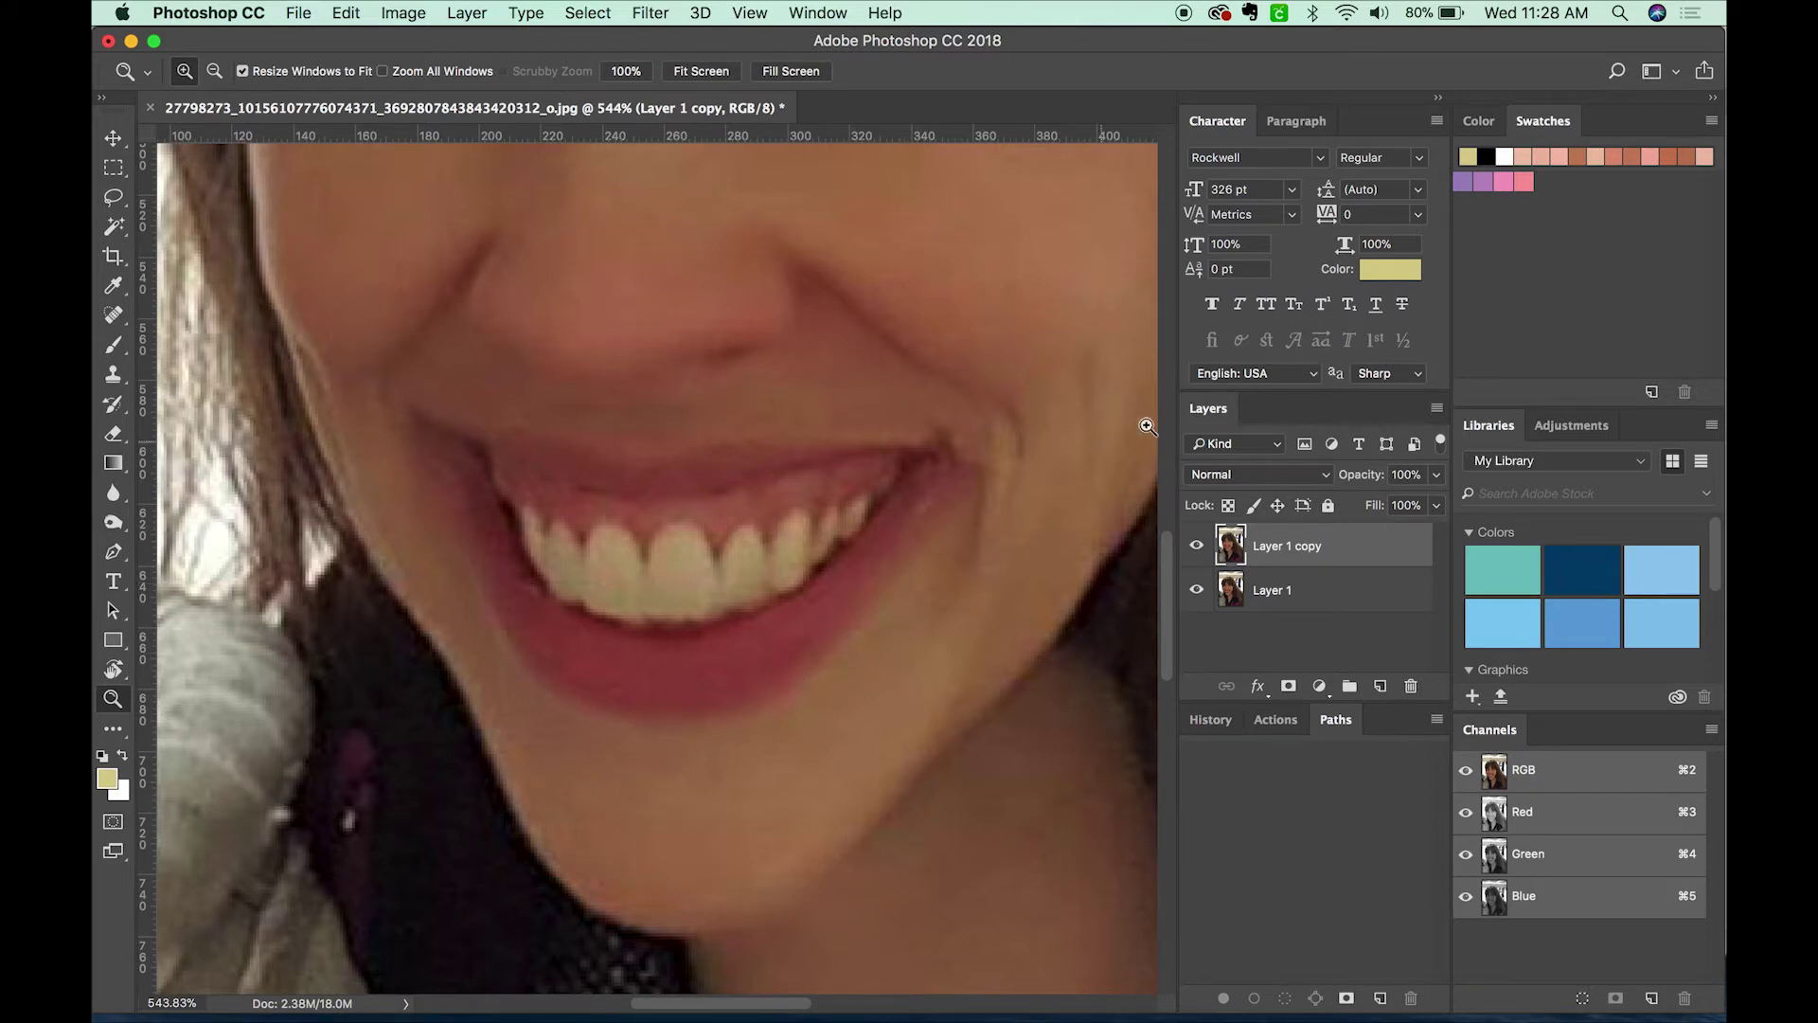
- Reset the colours to default black and white and pan to frame the face
key(d)
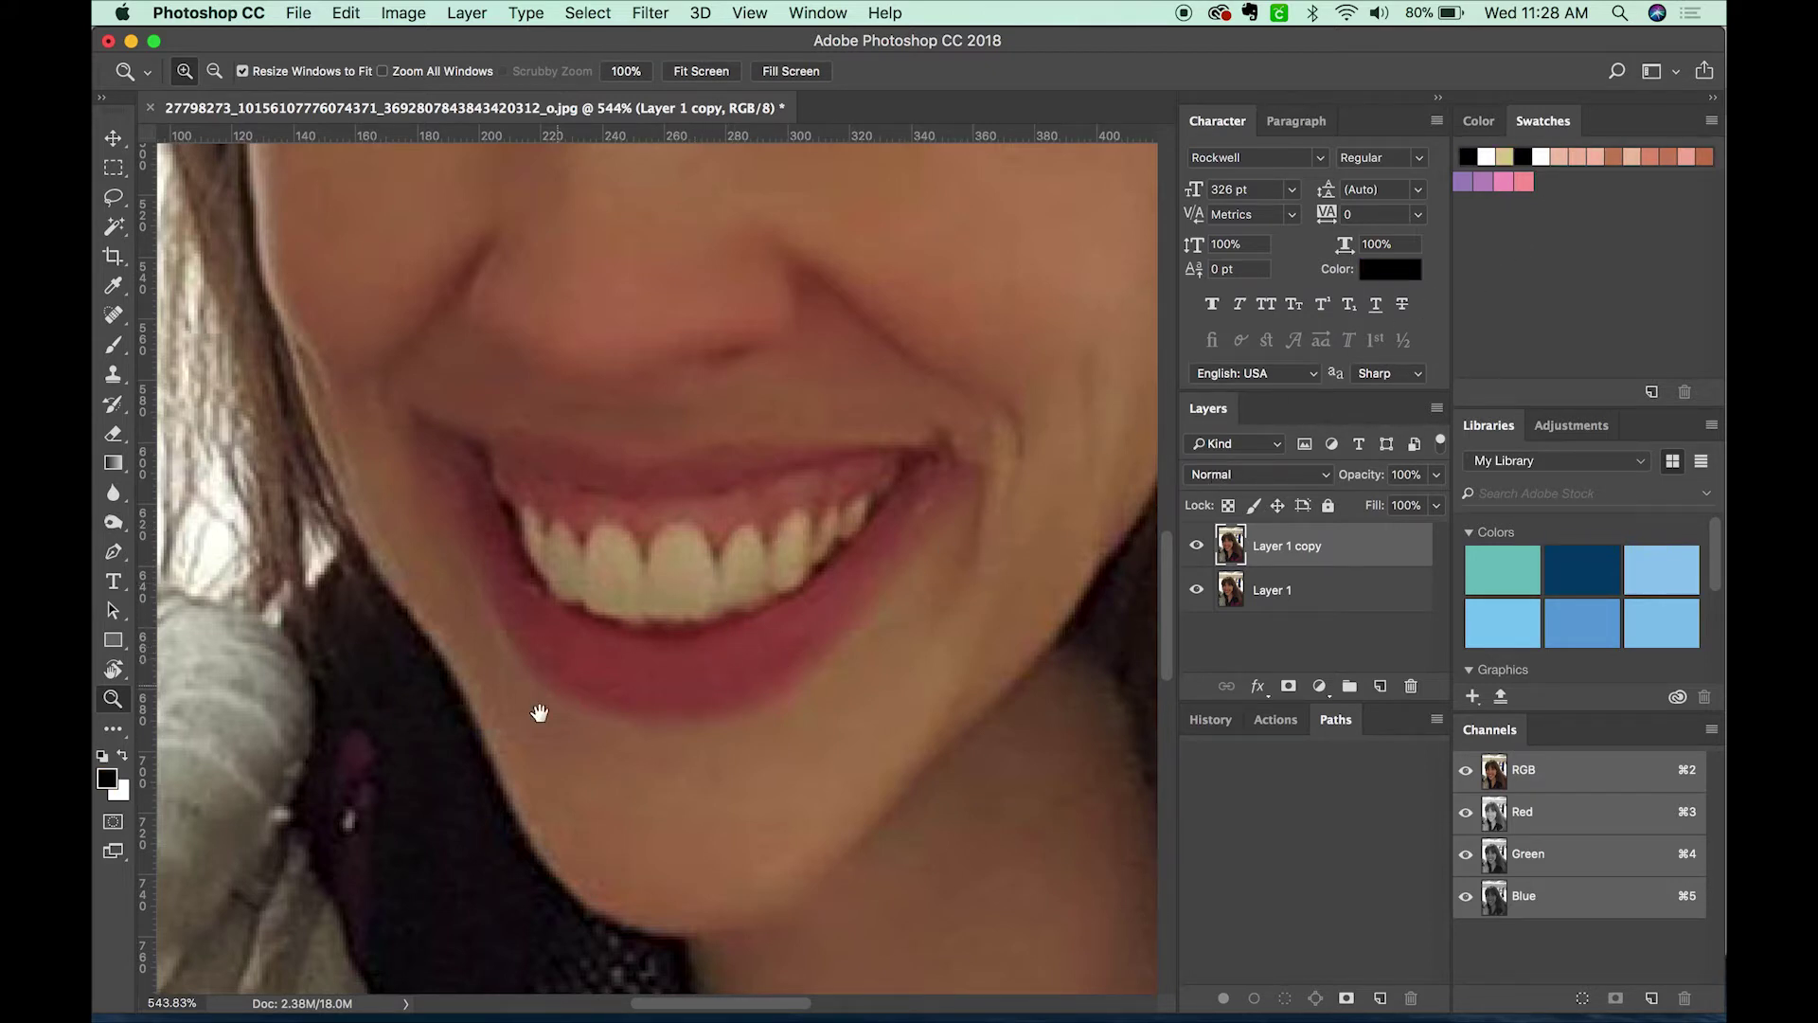
drag(473, 780, 690, 435)
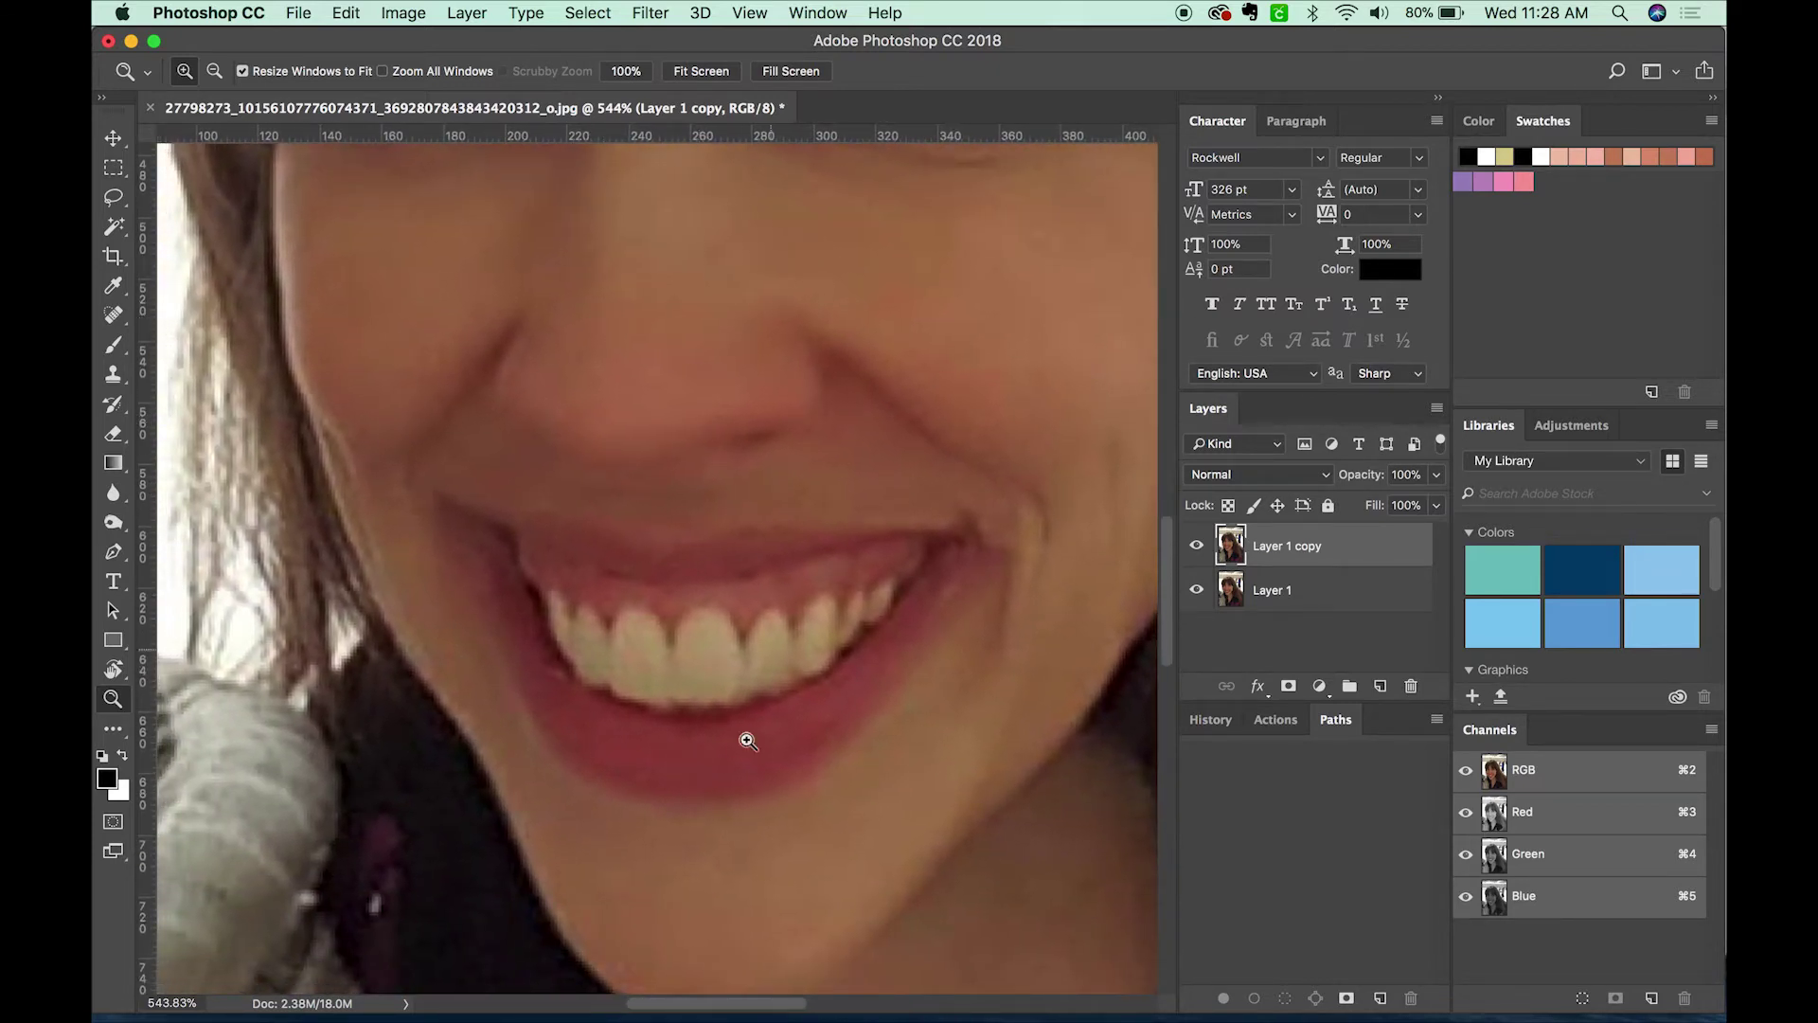
drag(833, 422, 806, 587)
mouse_move(872, 832)
mouse_down()
mouse_move(897, 811)
mouse_move(840, 837)
mouse_move(843, 815)
mouse_move(840, 840)
mouse_move(864, 852)
mouse_move(865, 834)
mouse_up()
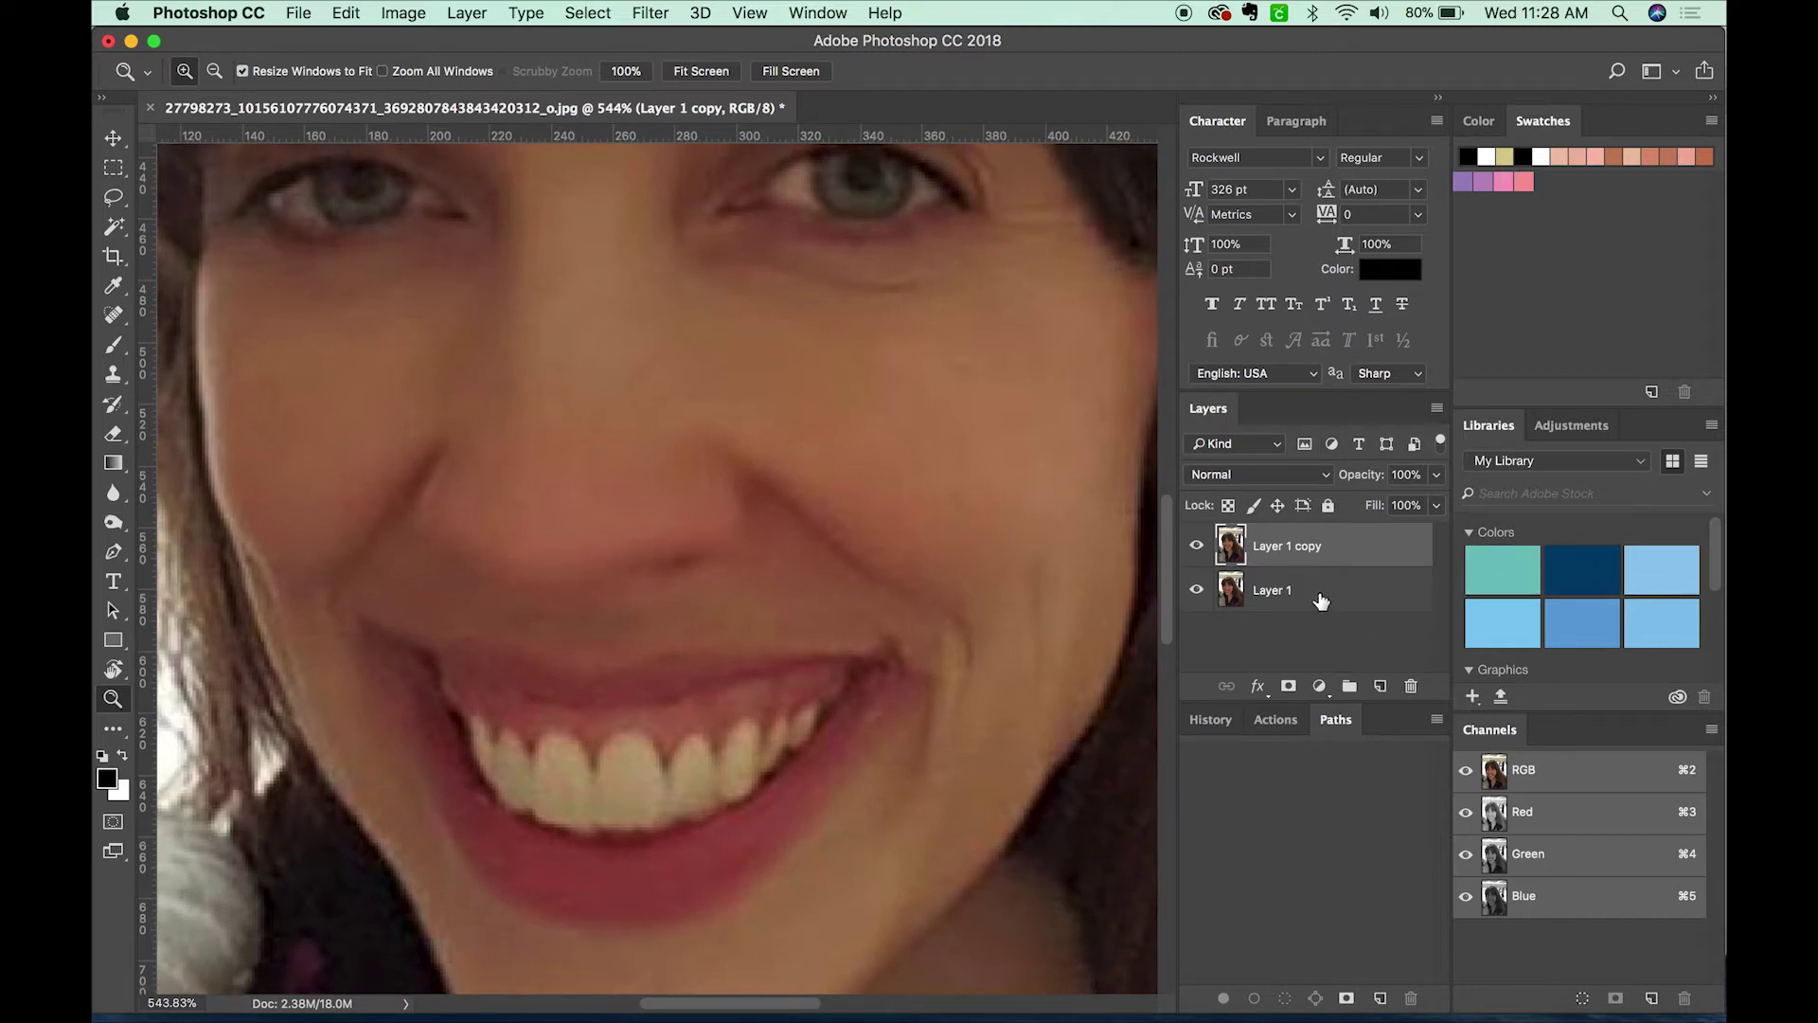
- View the Red, Green and Blue channels in turn, then duplicate Green as Green copy
key(super+3)
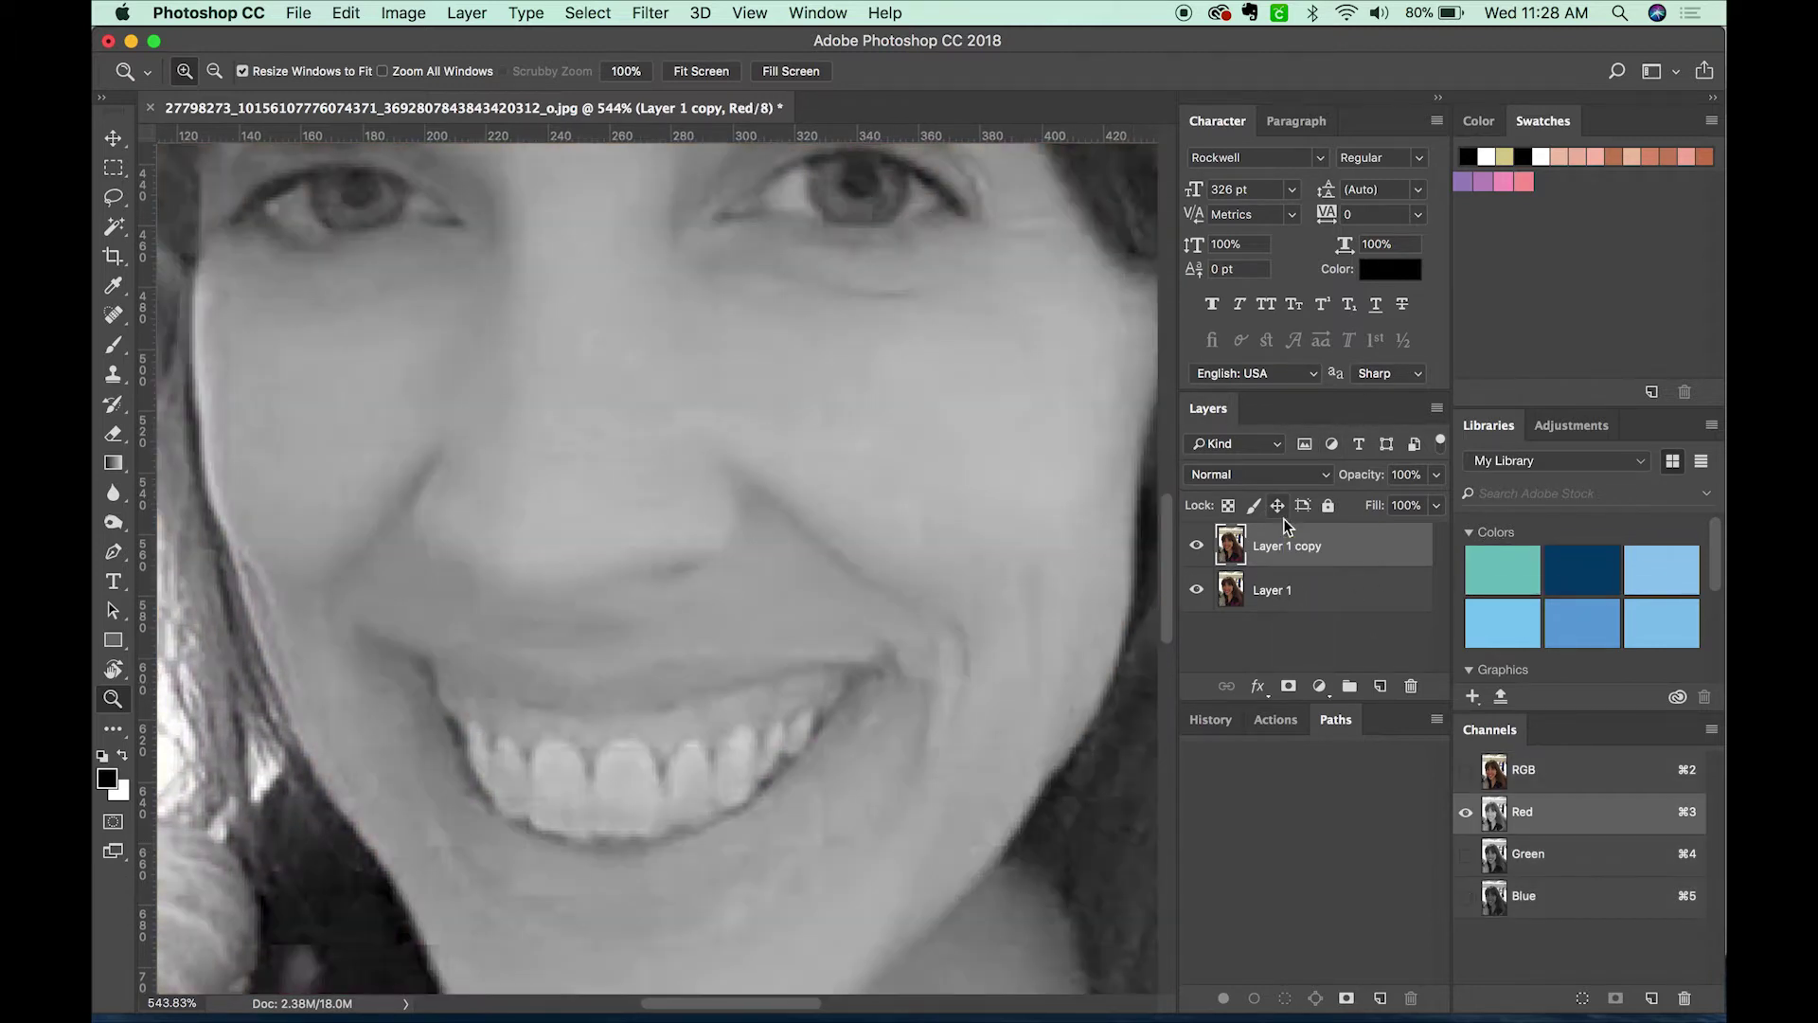
key(super+4)
key(super+5)
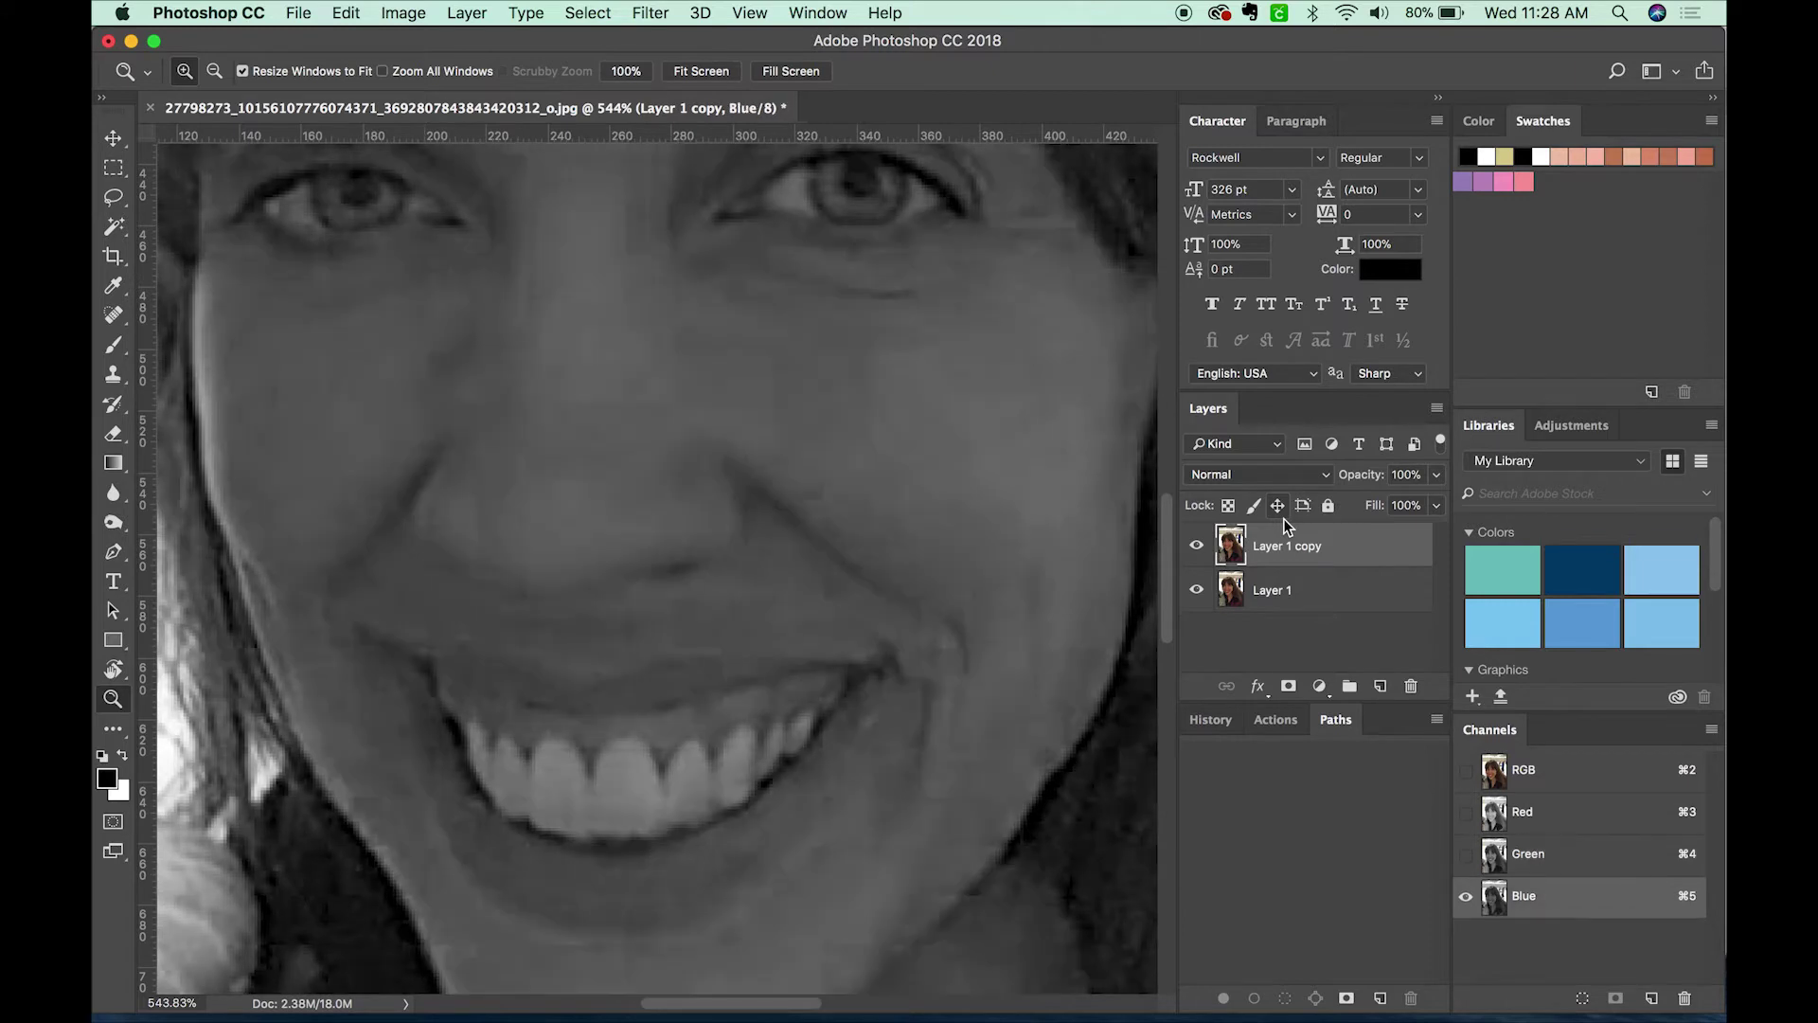
key(super+4)
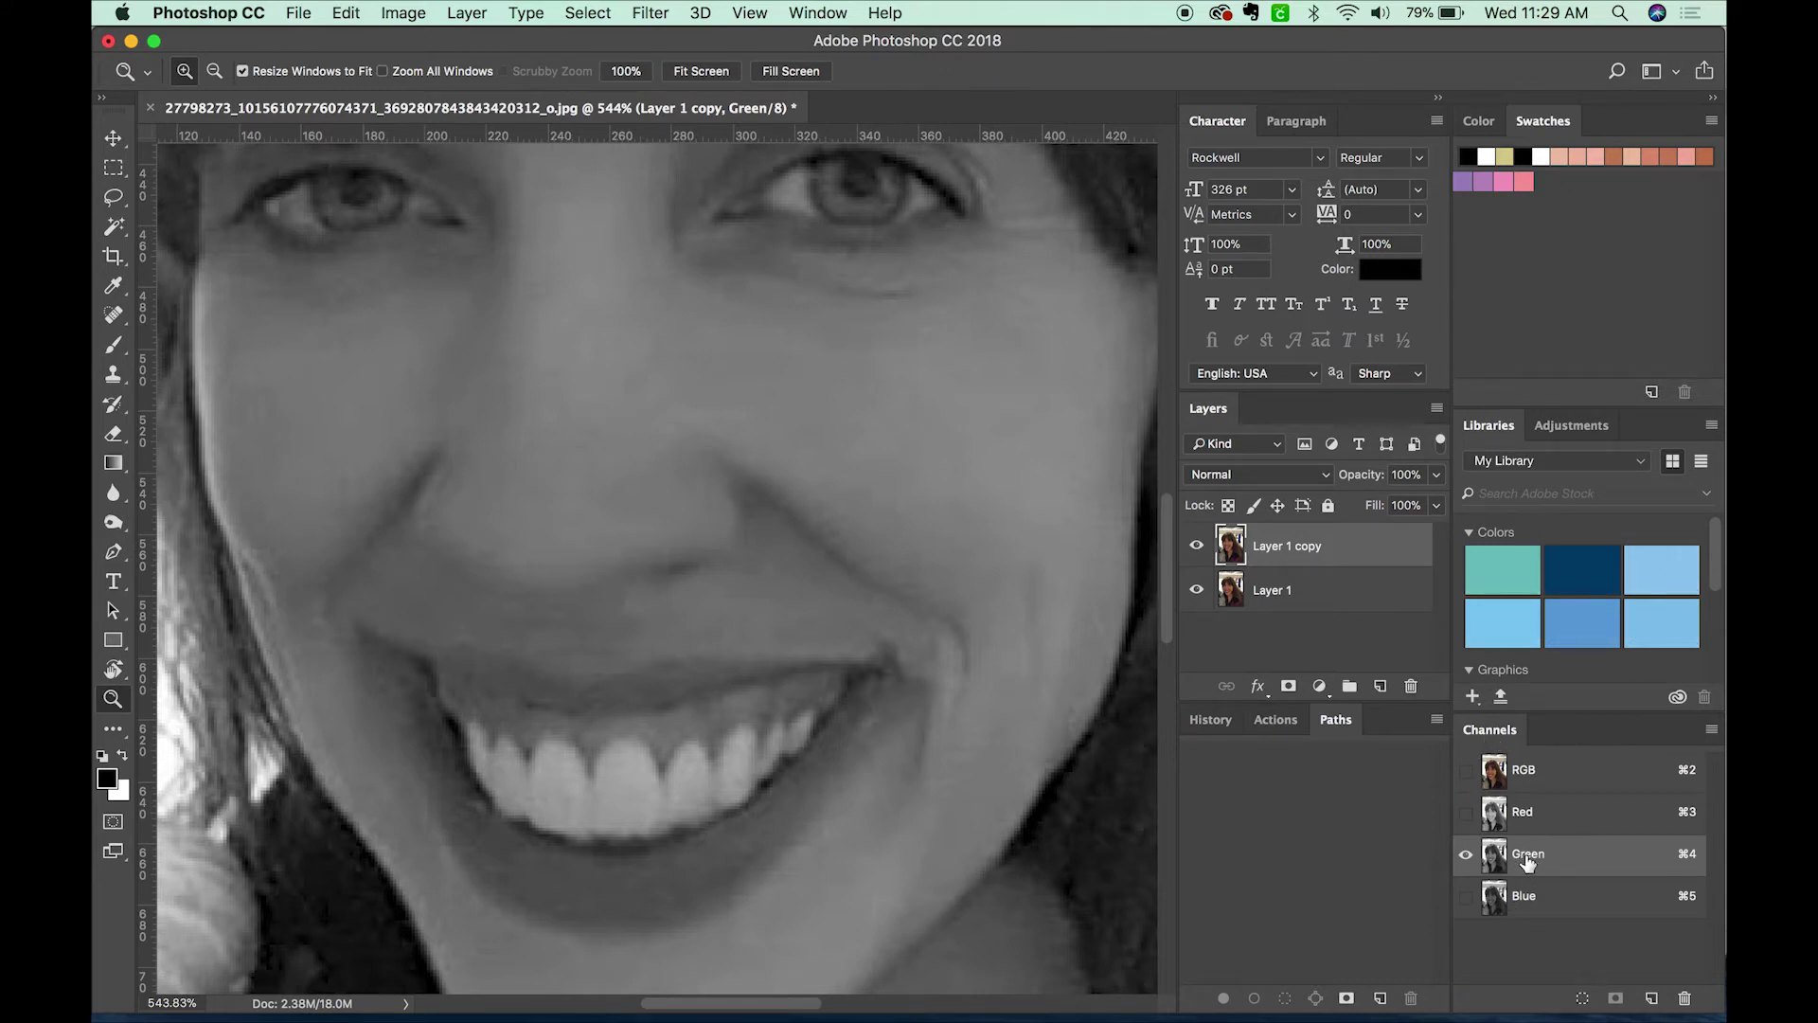
drag(1527, 859, 1650, 999)
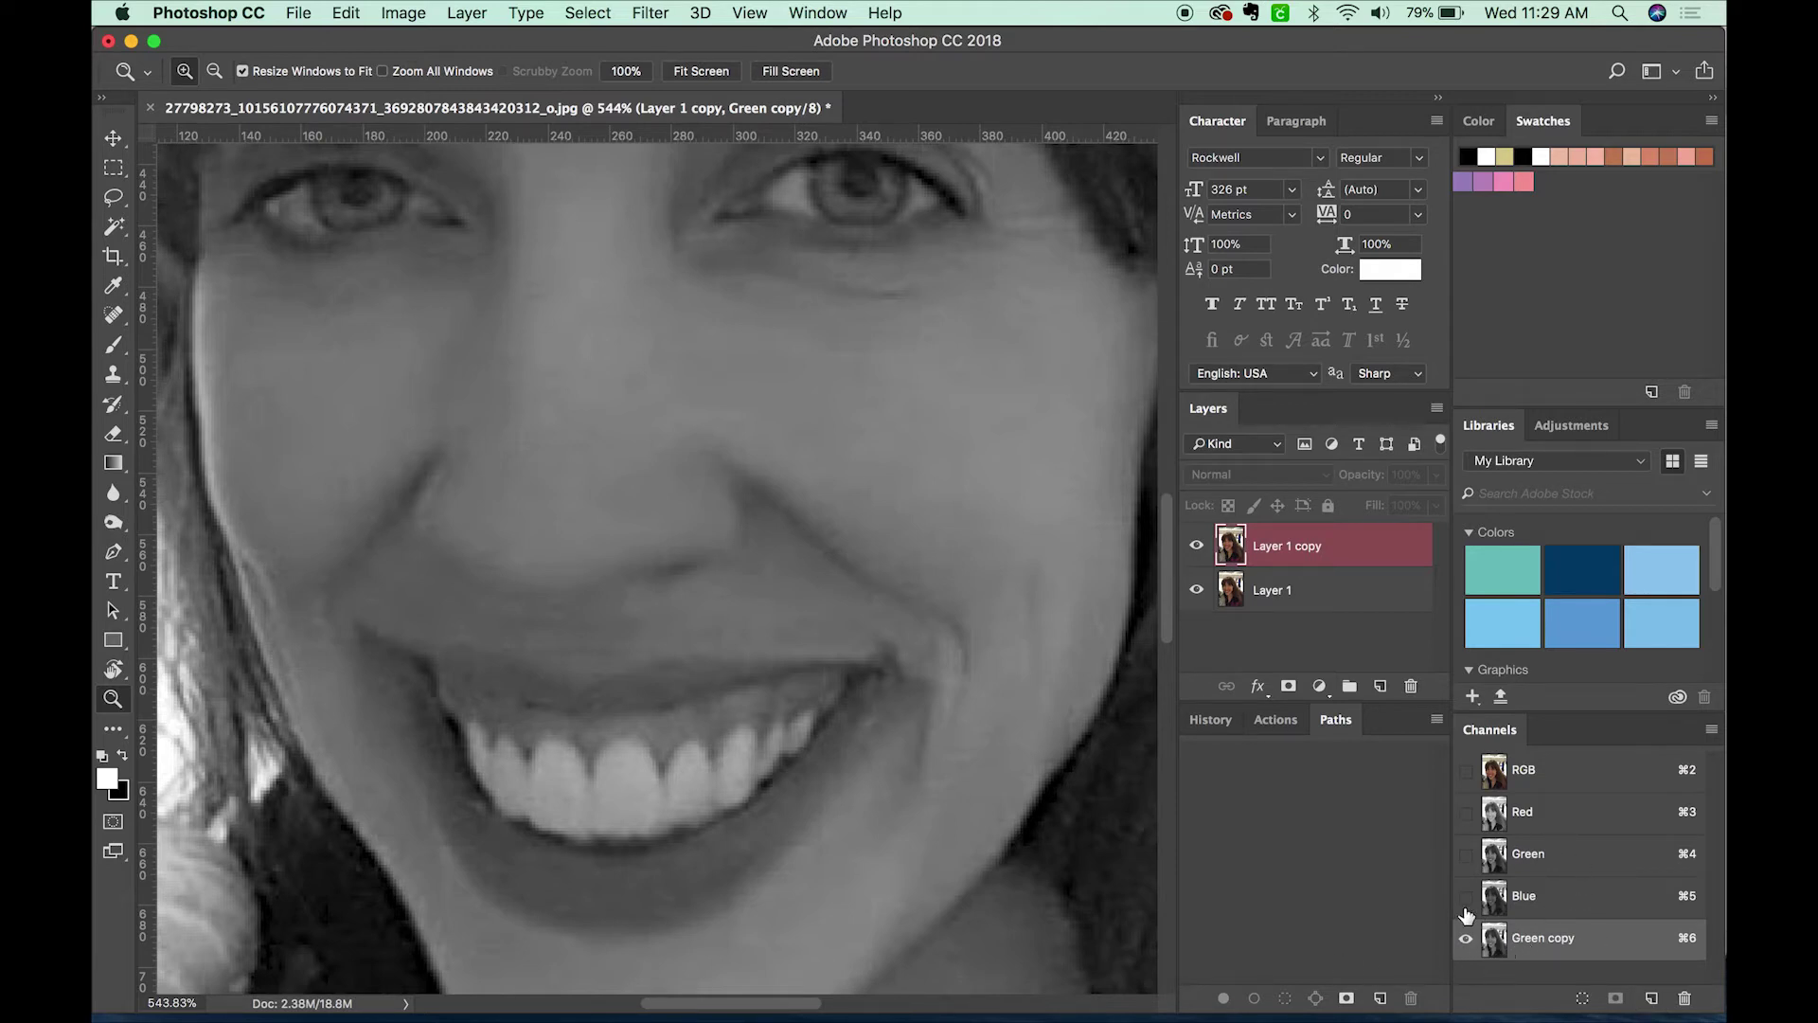
- Apply Levels with inputs 61, 0.66 and 206 to the Green copy channel
key(super+l)
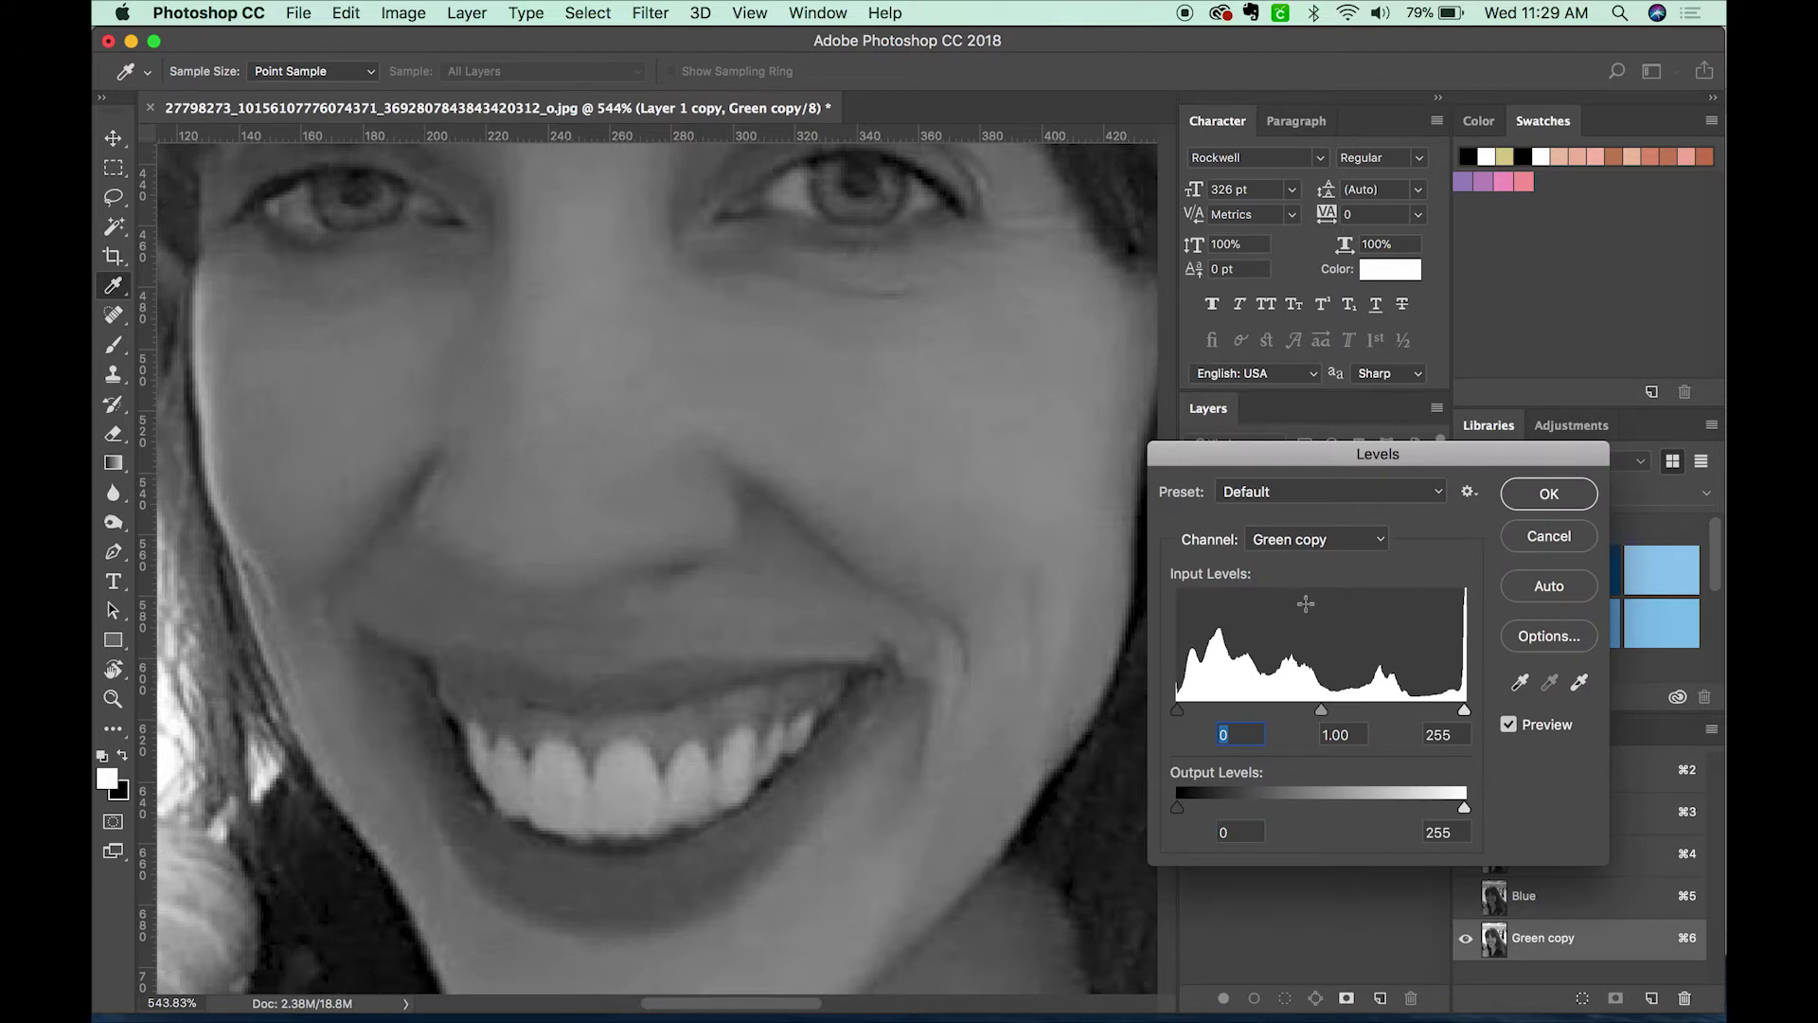
drag(1179, 710, 1232, 710)
drag(1465, 710, 1408, 710)
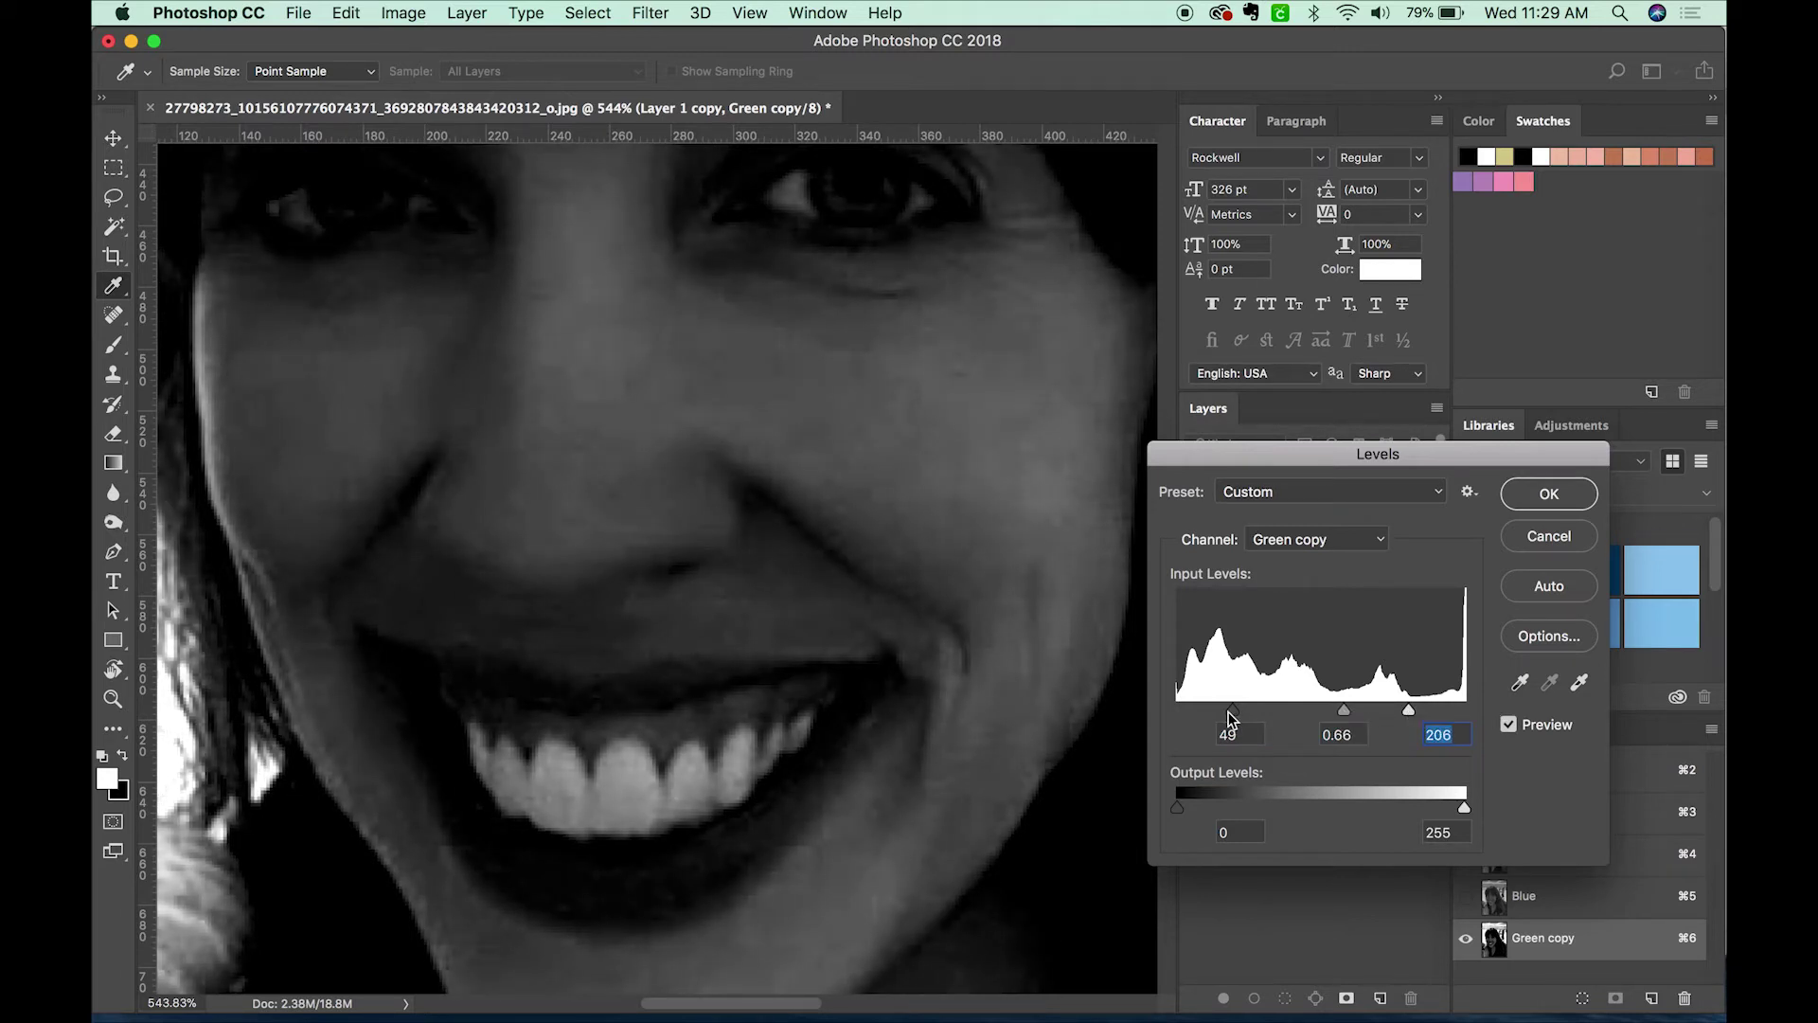
drag(1232, 710, 1246, 715)
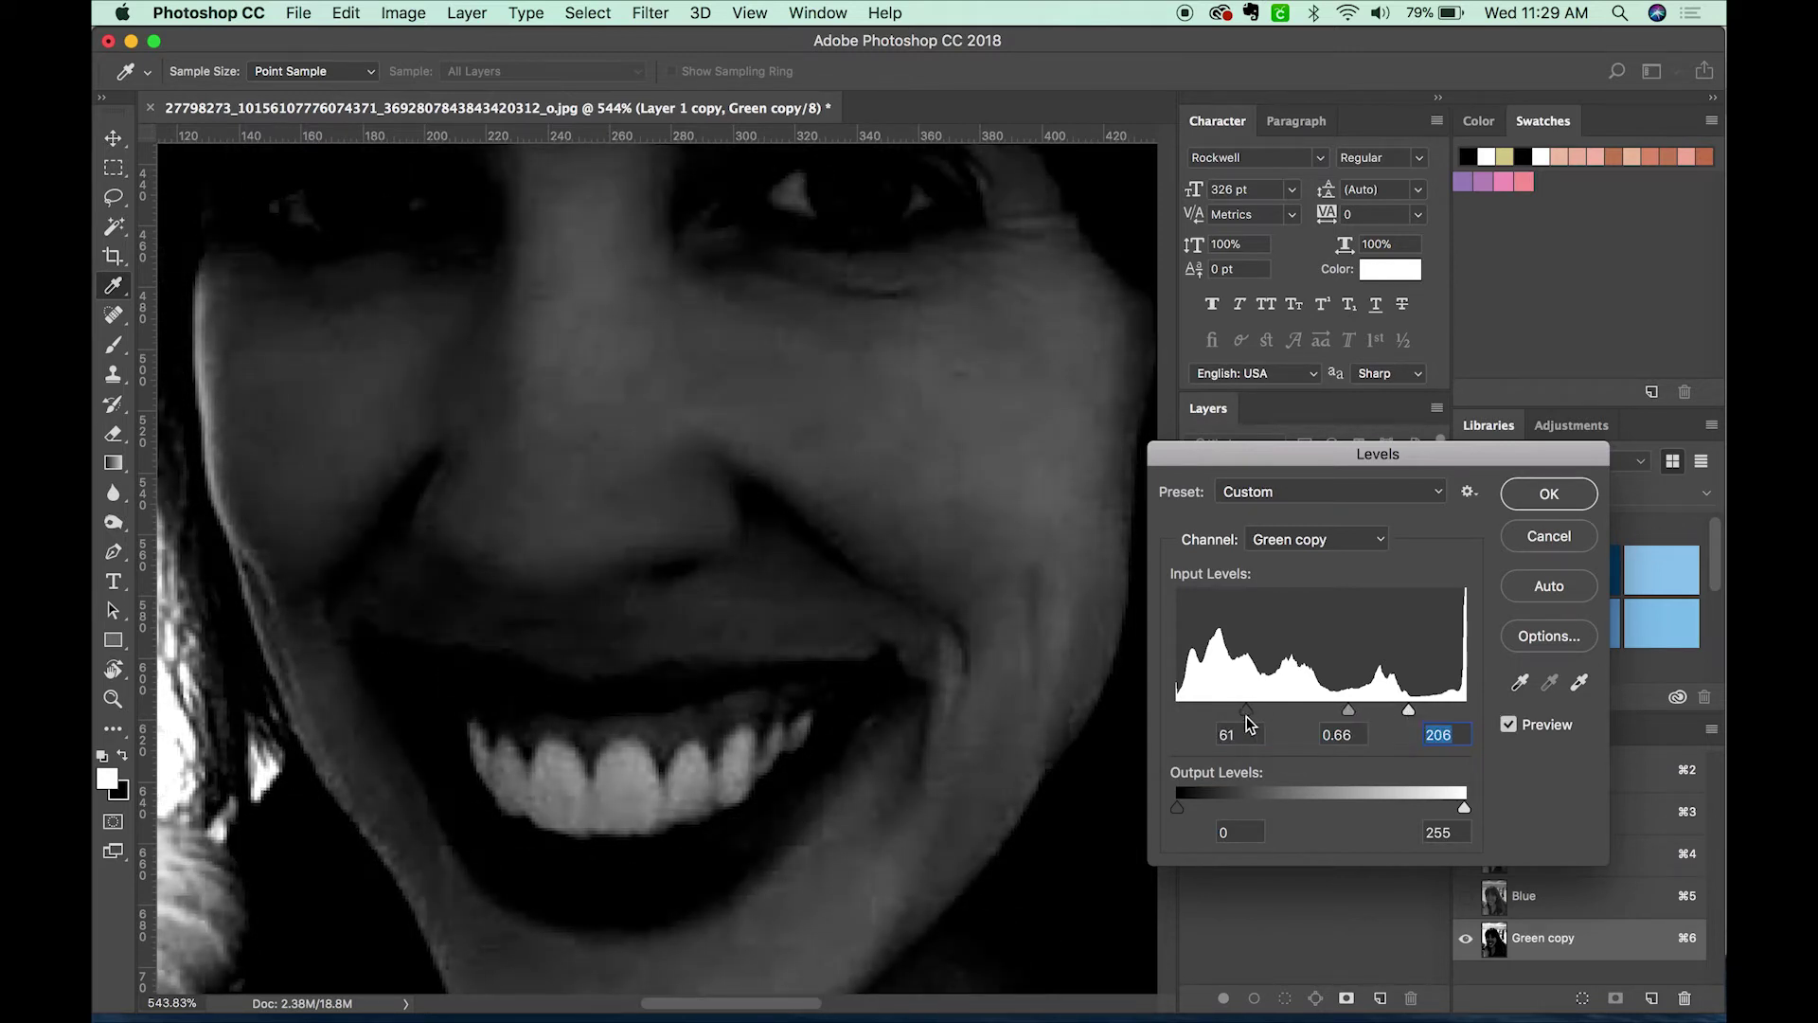
click(1549, 493)
key(z)
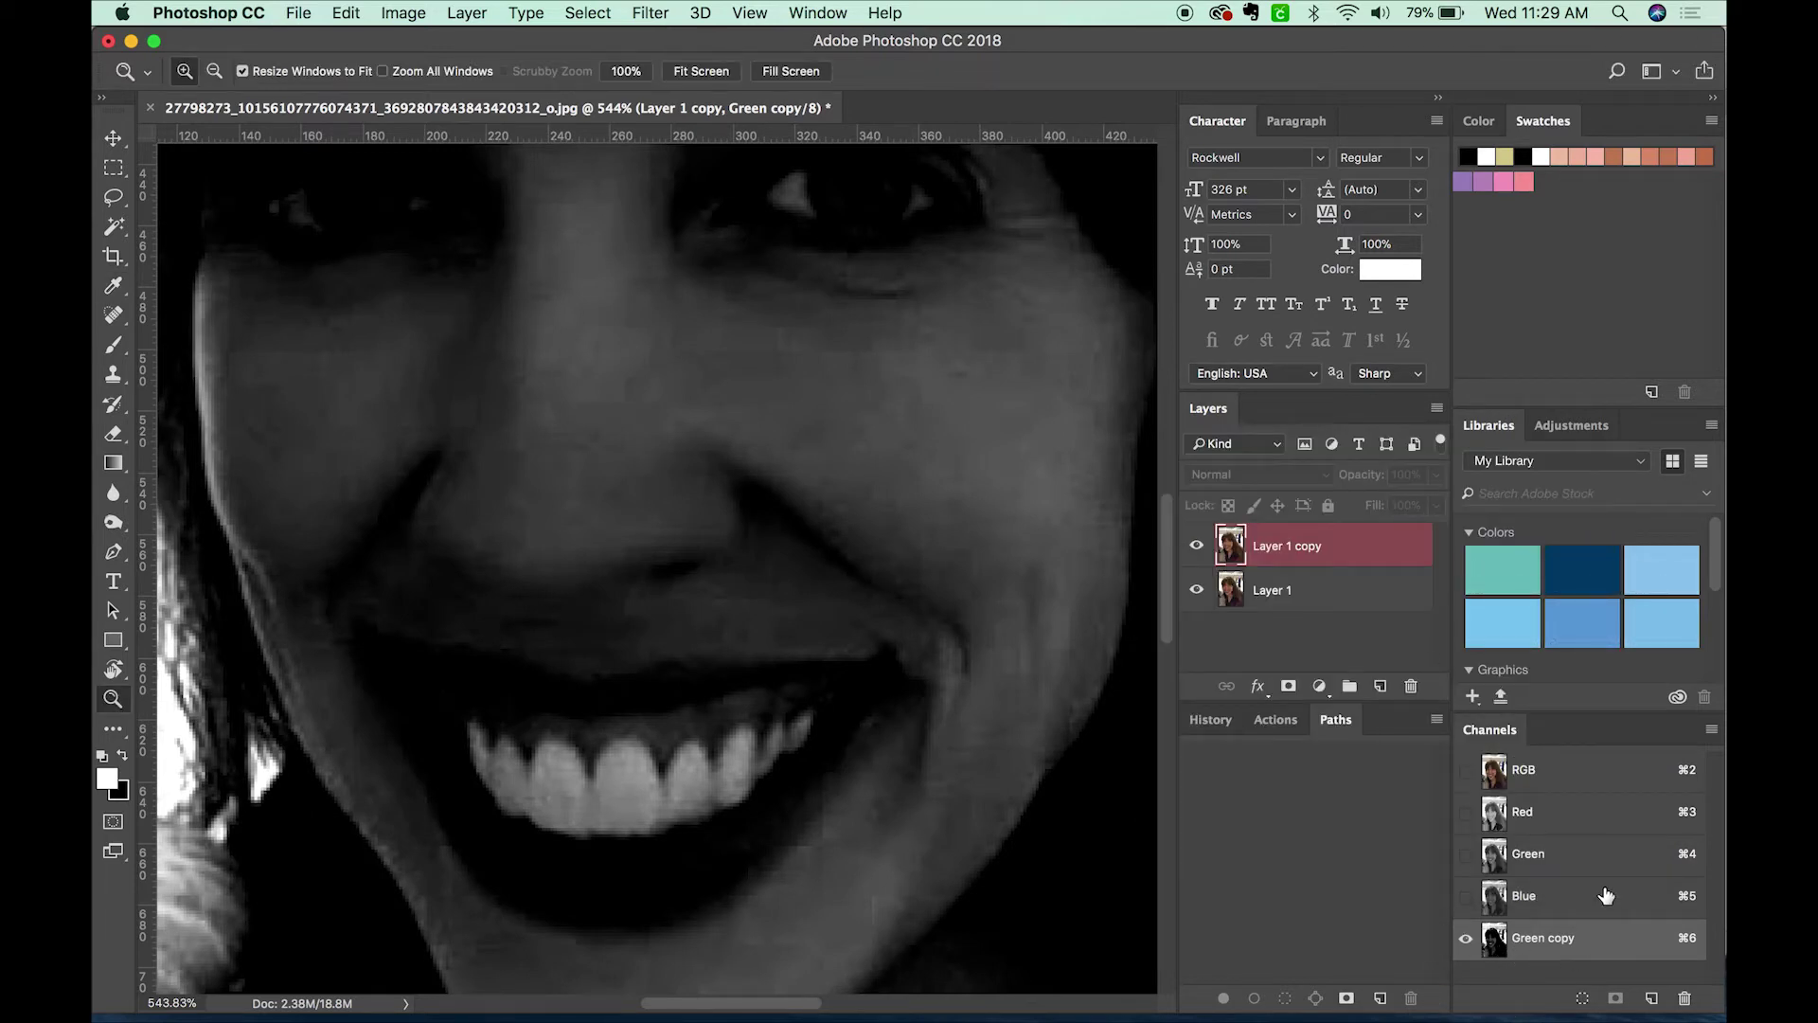
- Load Green copy as a selection and copy the bright teeth onto a new Layer 2
super+click(1496, 947)
click(1549, 774)
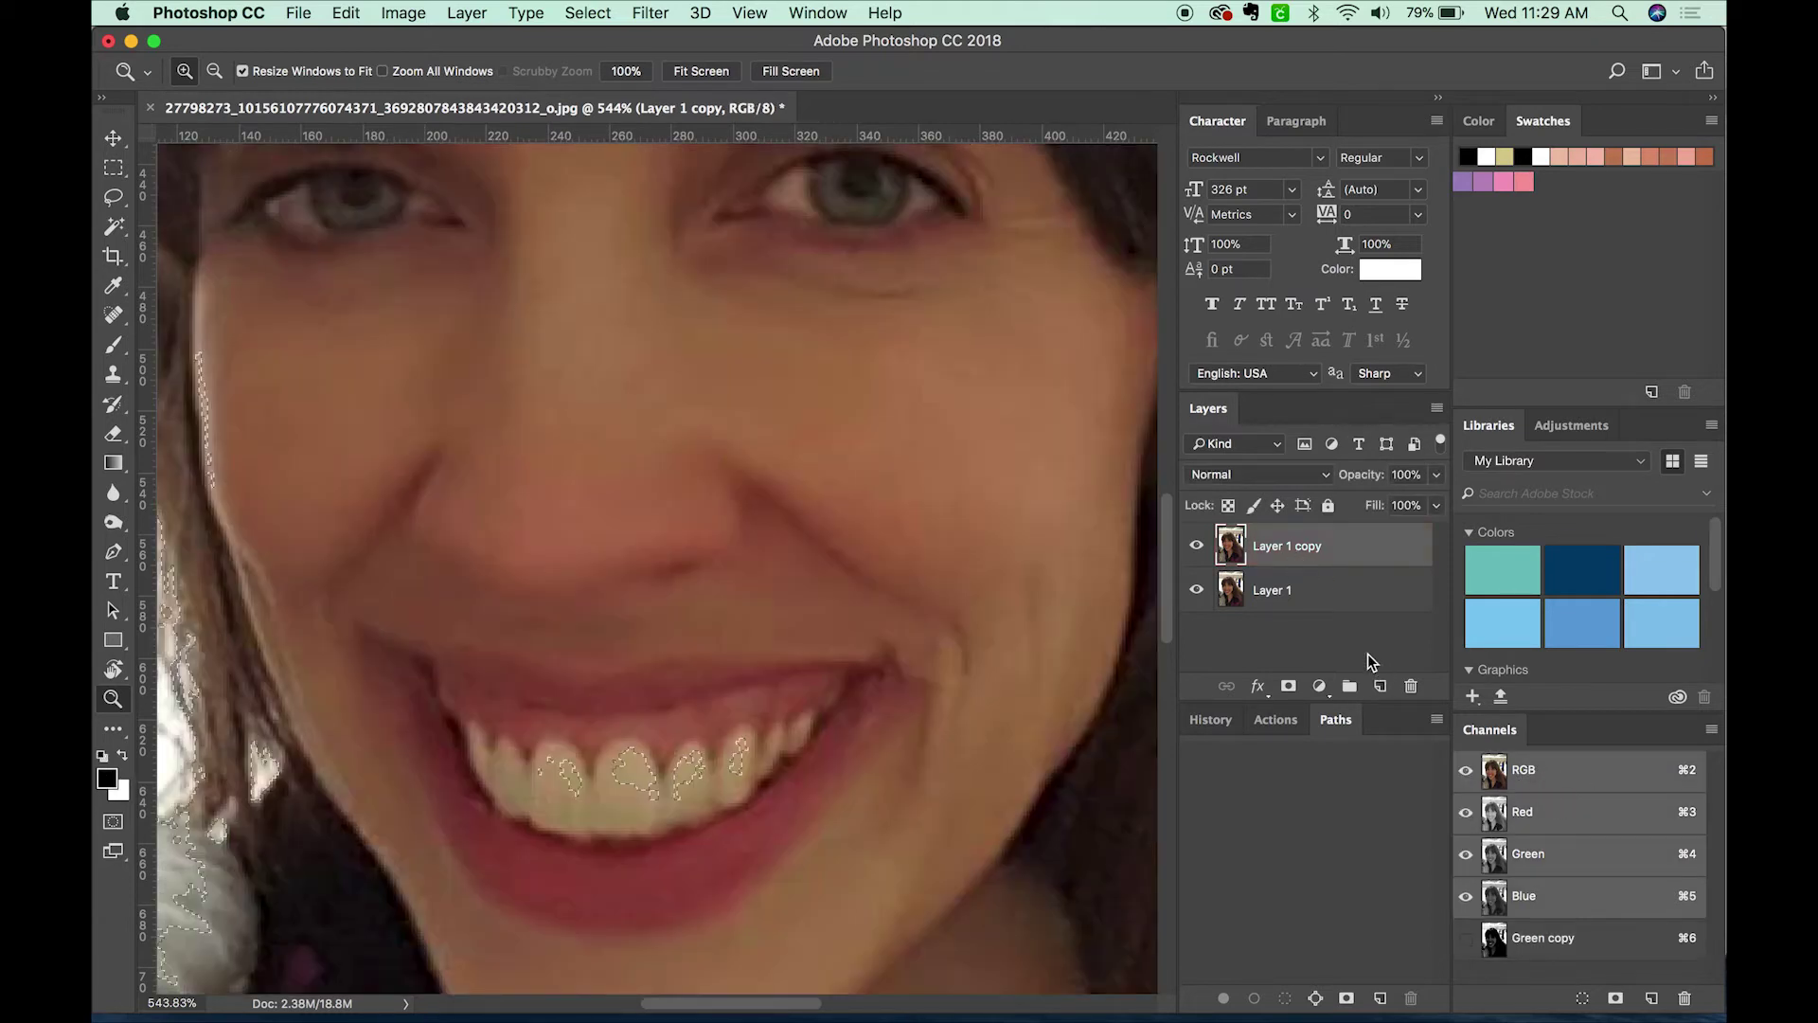
key(super+j)
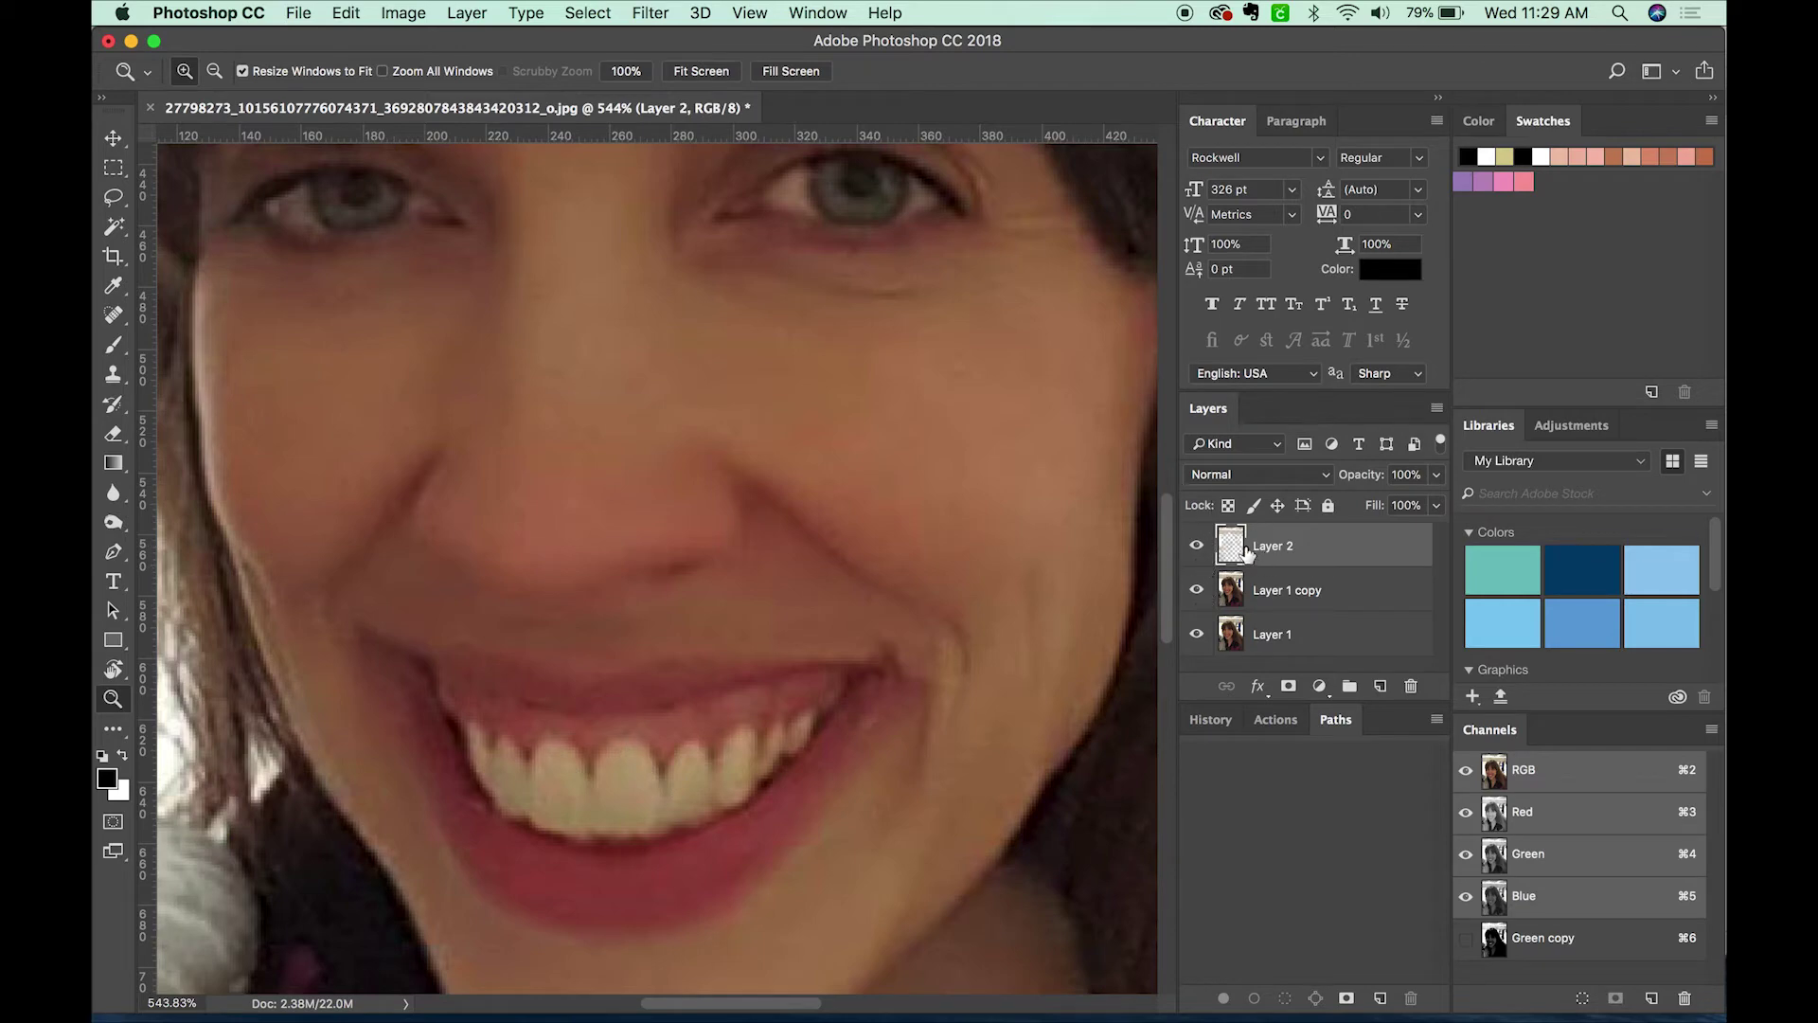
- Show Layer 2 on its own, then make all layers visible again
key(alt)
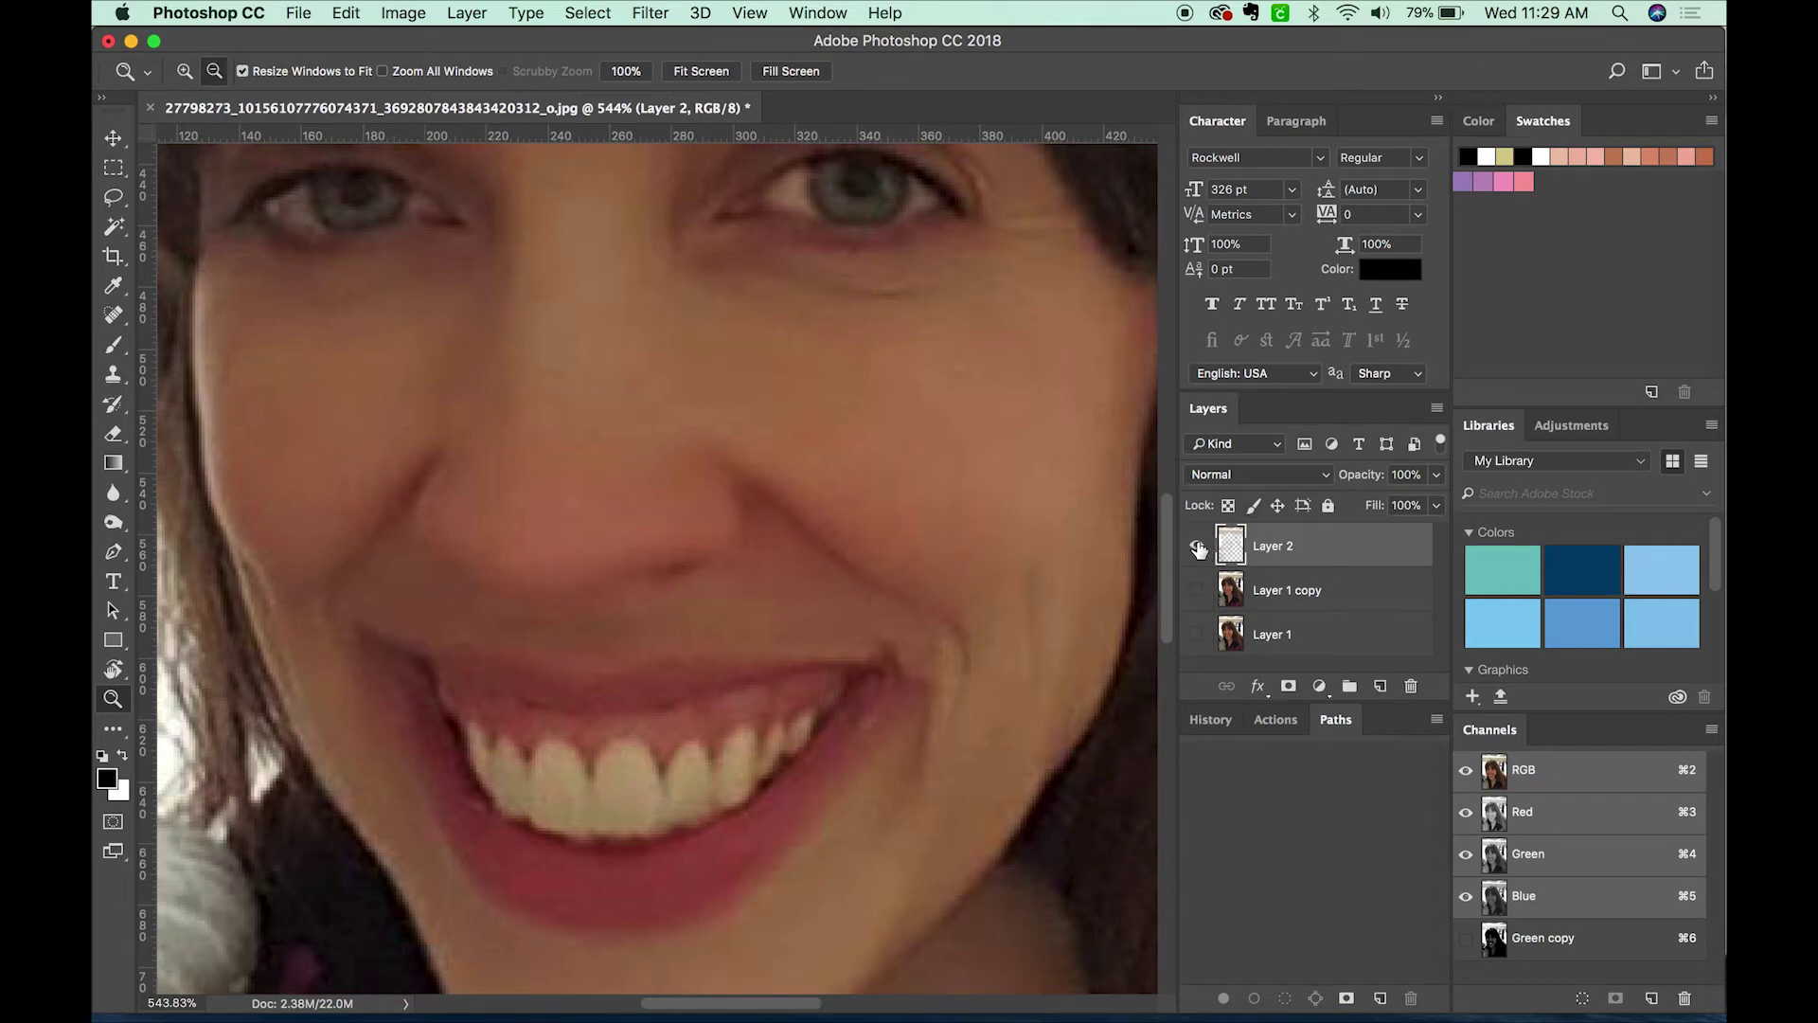
alt+click(1199, 548)
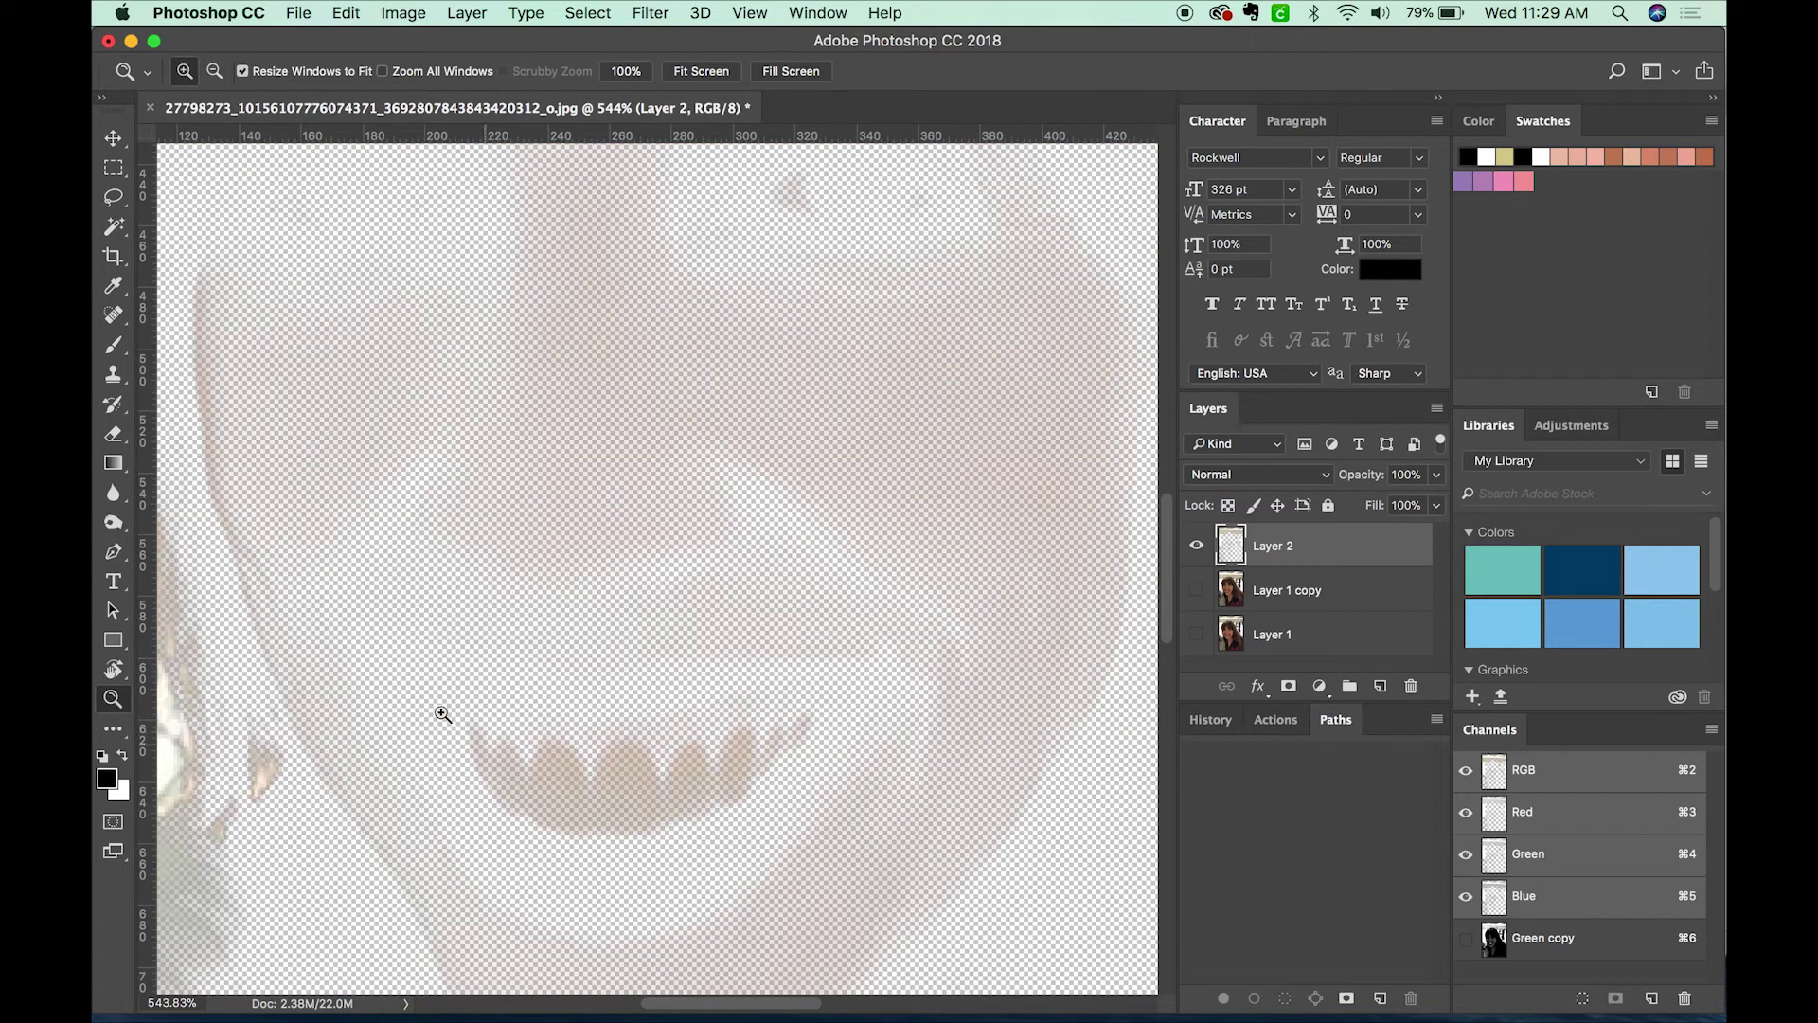
alt+click(1197, 546)
- Lasso around the lips and teeth, try inverting the selection, then deselect it
key(l)
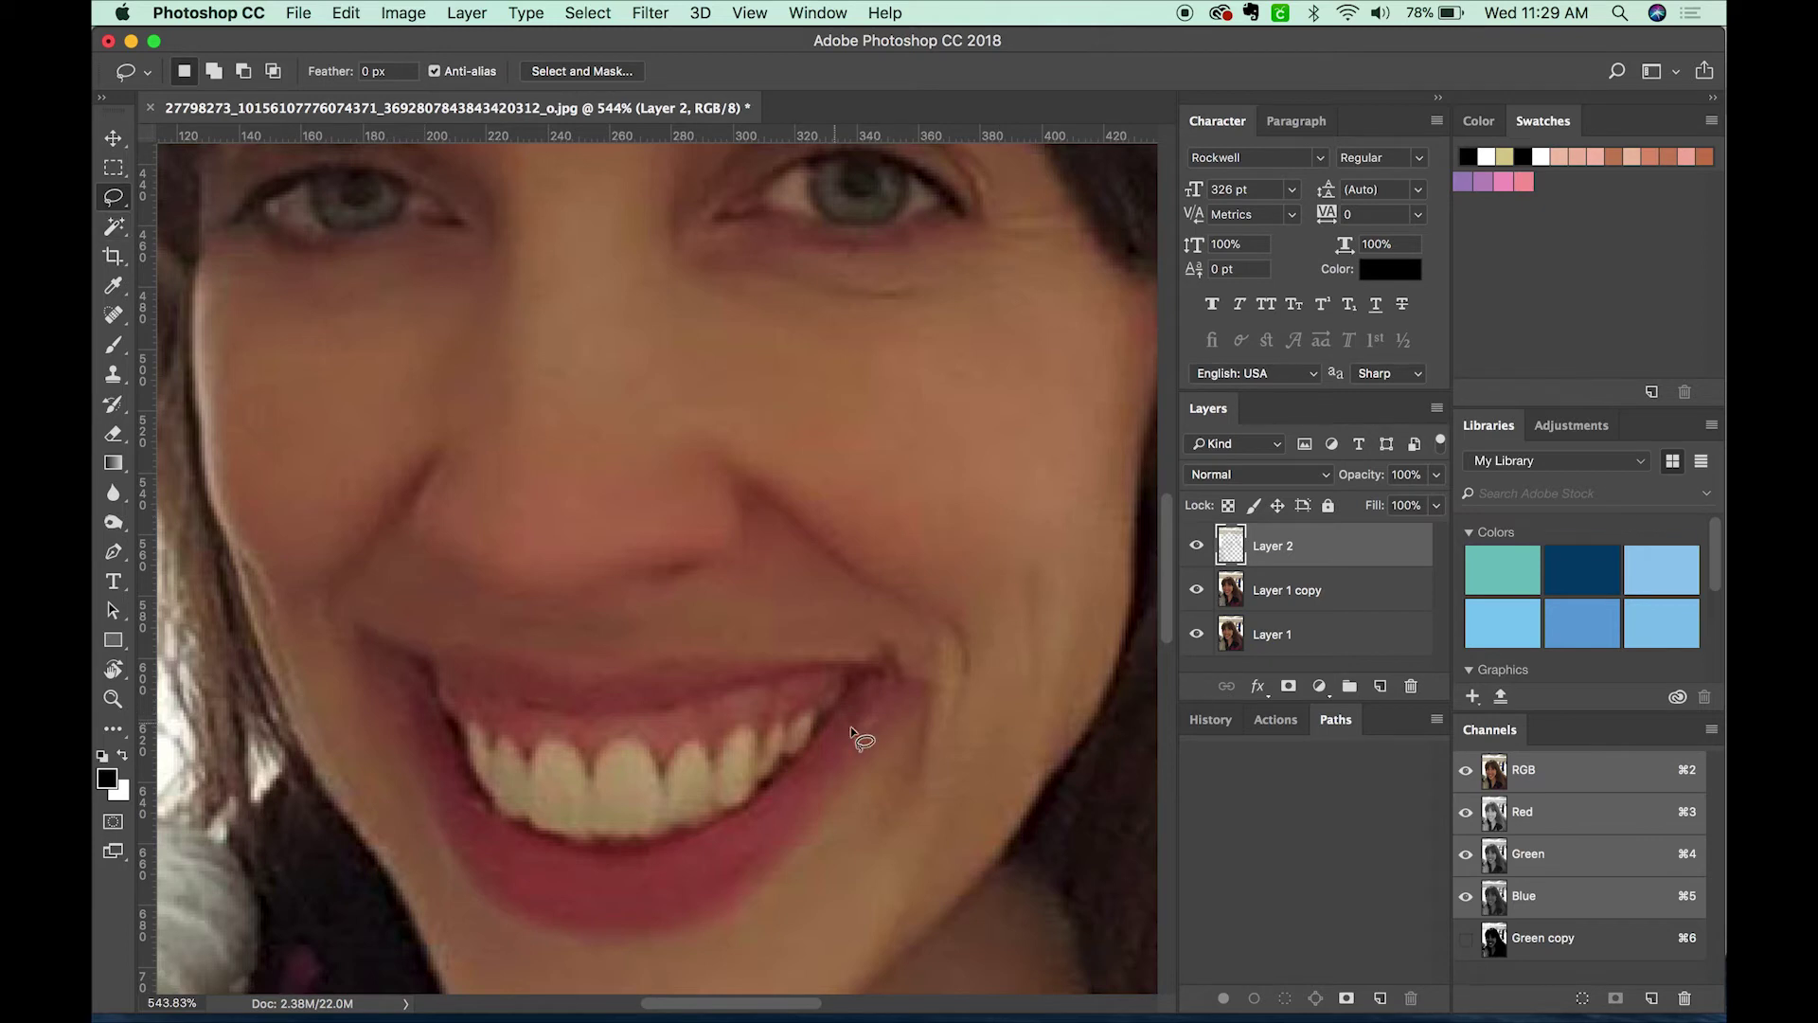
mouse_move(812, 691)
mouse_down()
mouse_move(592, 720)
mouse_move(450, 693)
mouse_move(426, 772)
mouse_move(552, 888)
mouse_move(811, 850)
mouse_move(876, 757)
mouse_up()
key(super+shift+i)
click(589, 9)
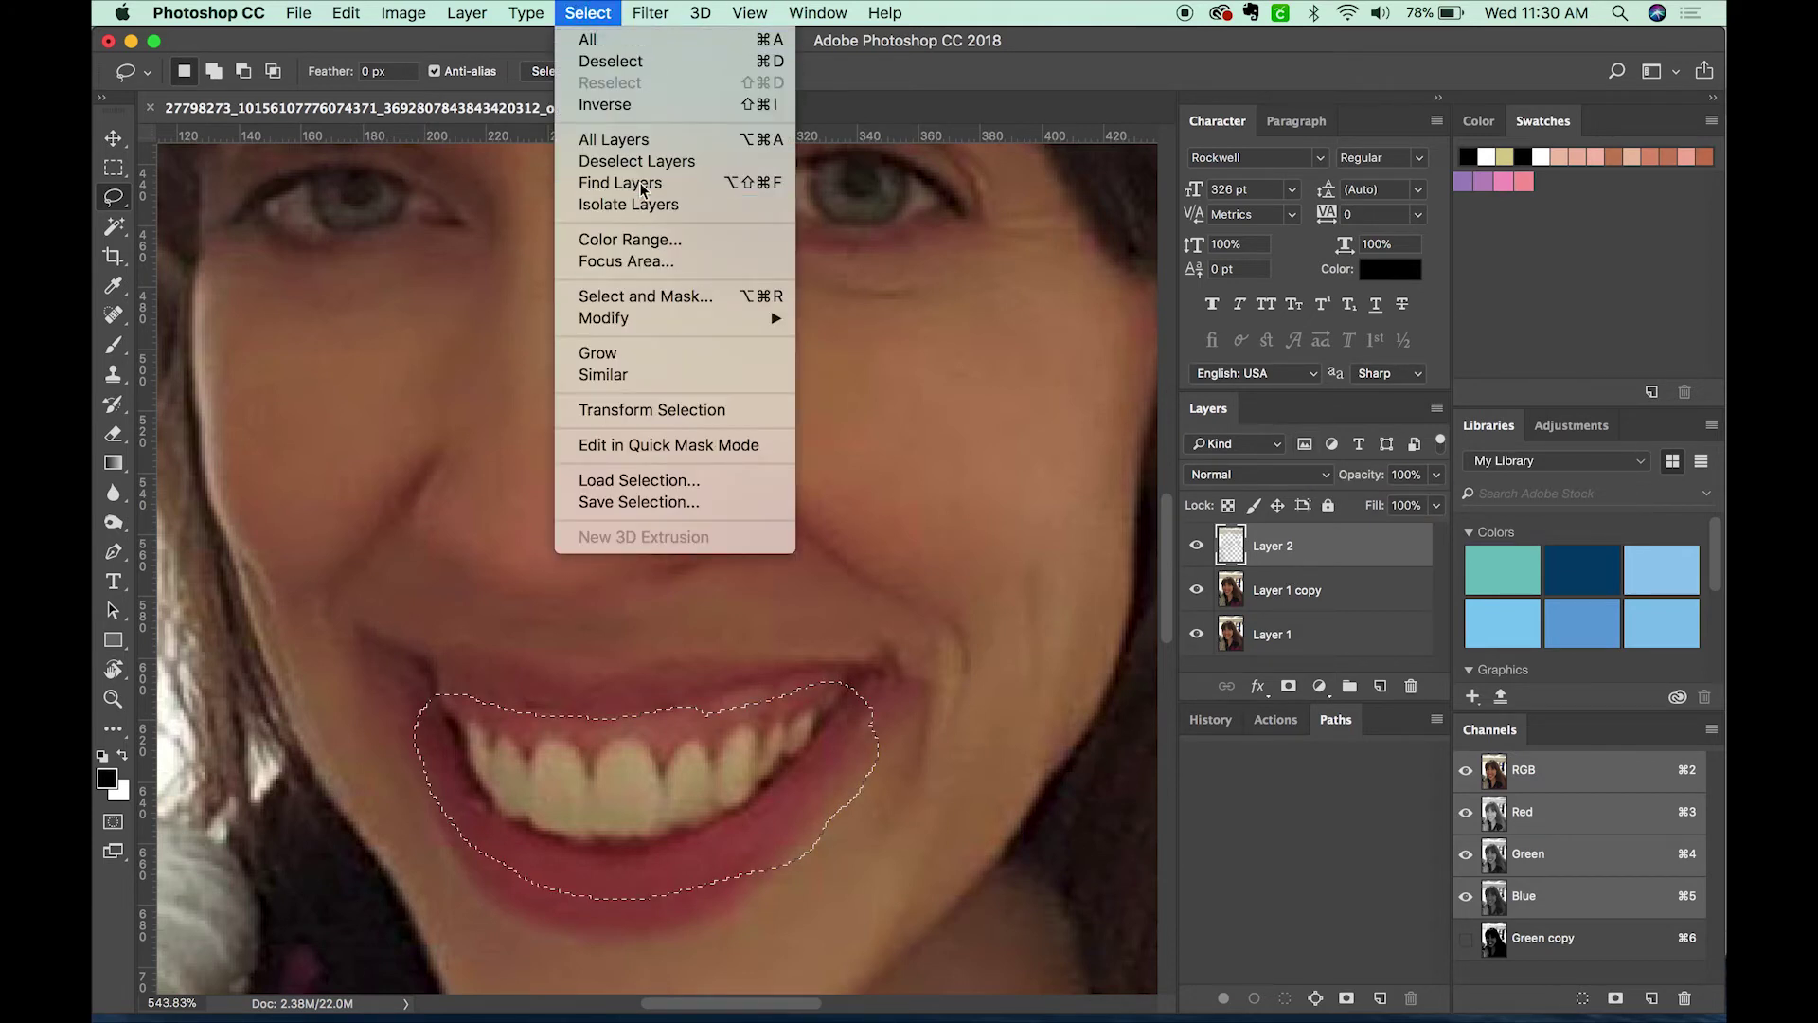
click(943, 773)
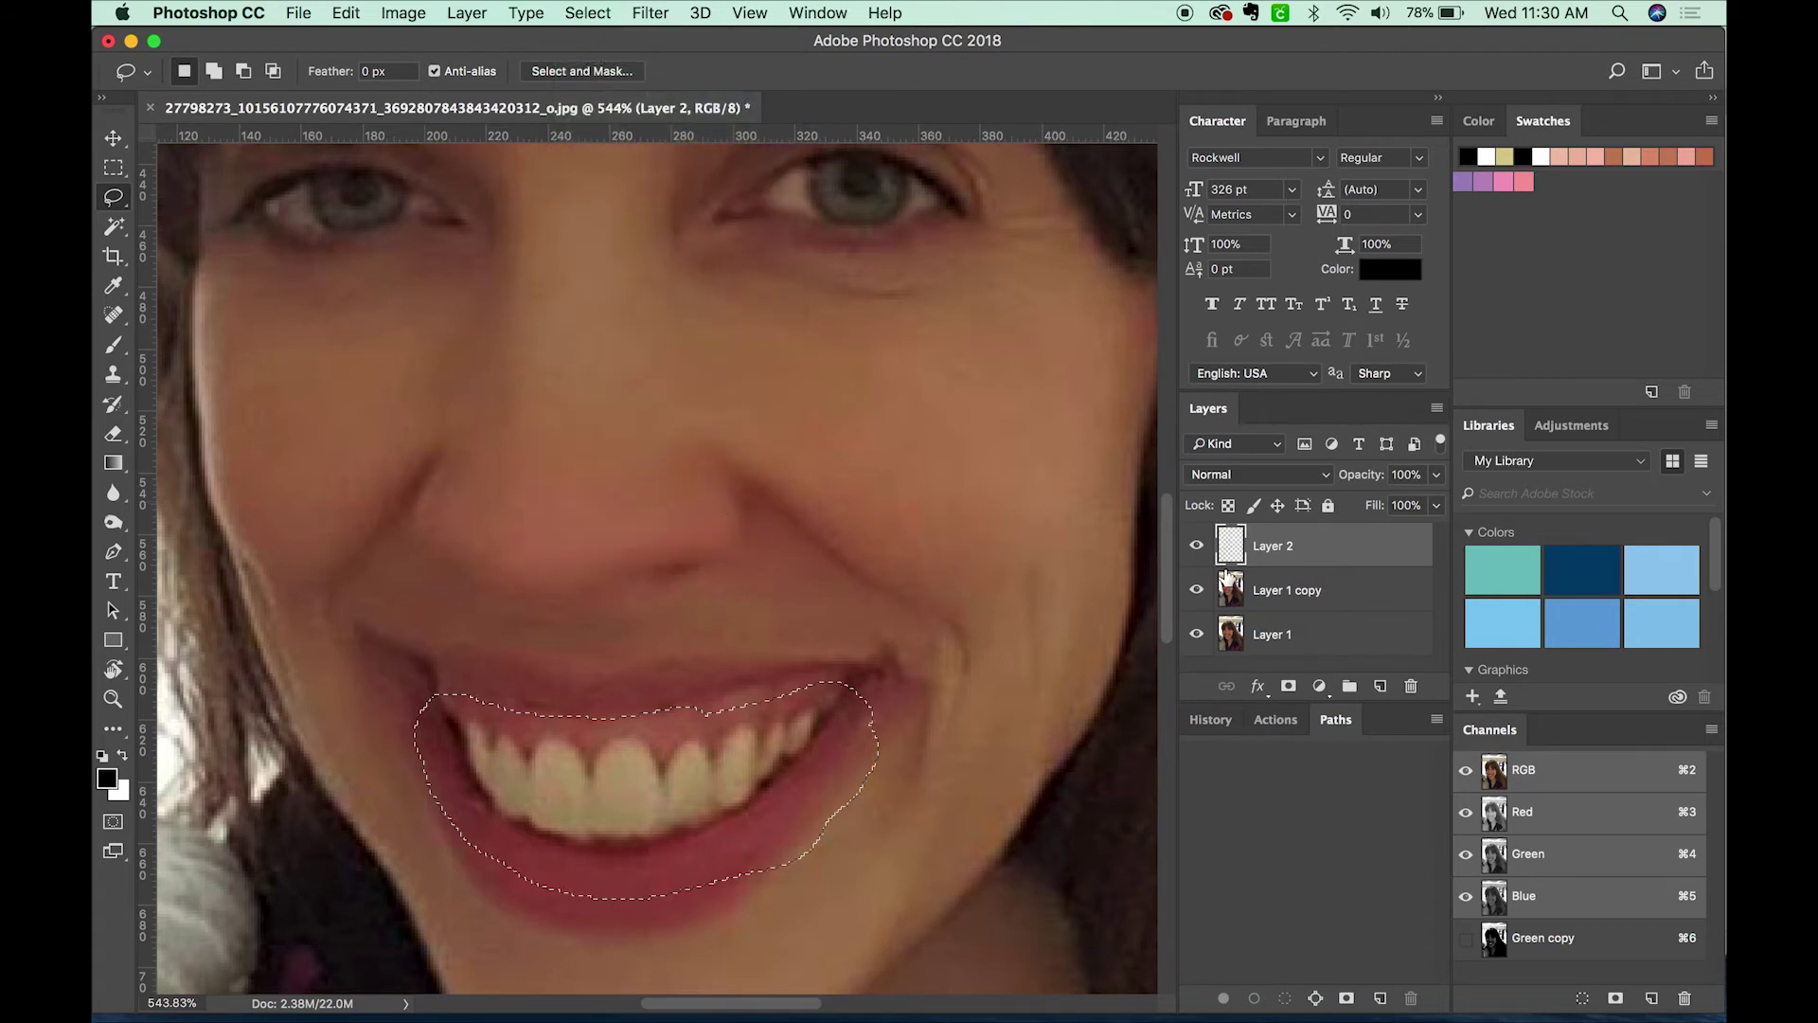
key(super+d)
- Solo Layer 2 and erase the stray streak below-right of the teeth
alt+click(1197, 547)
alt+click(1197, 547)
alt+click(1198, 551)
key(e)
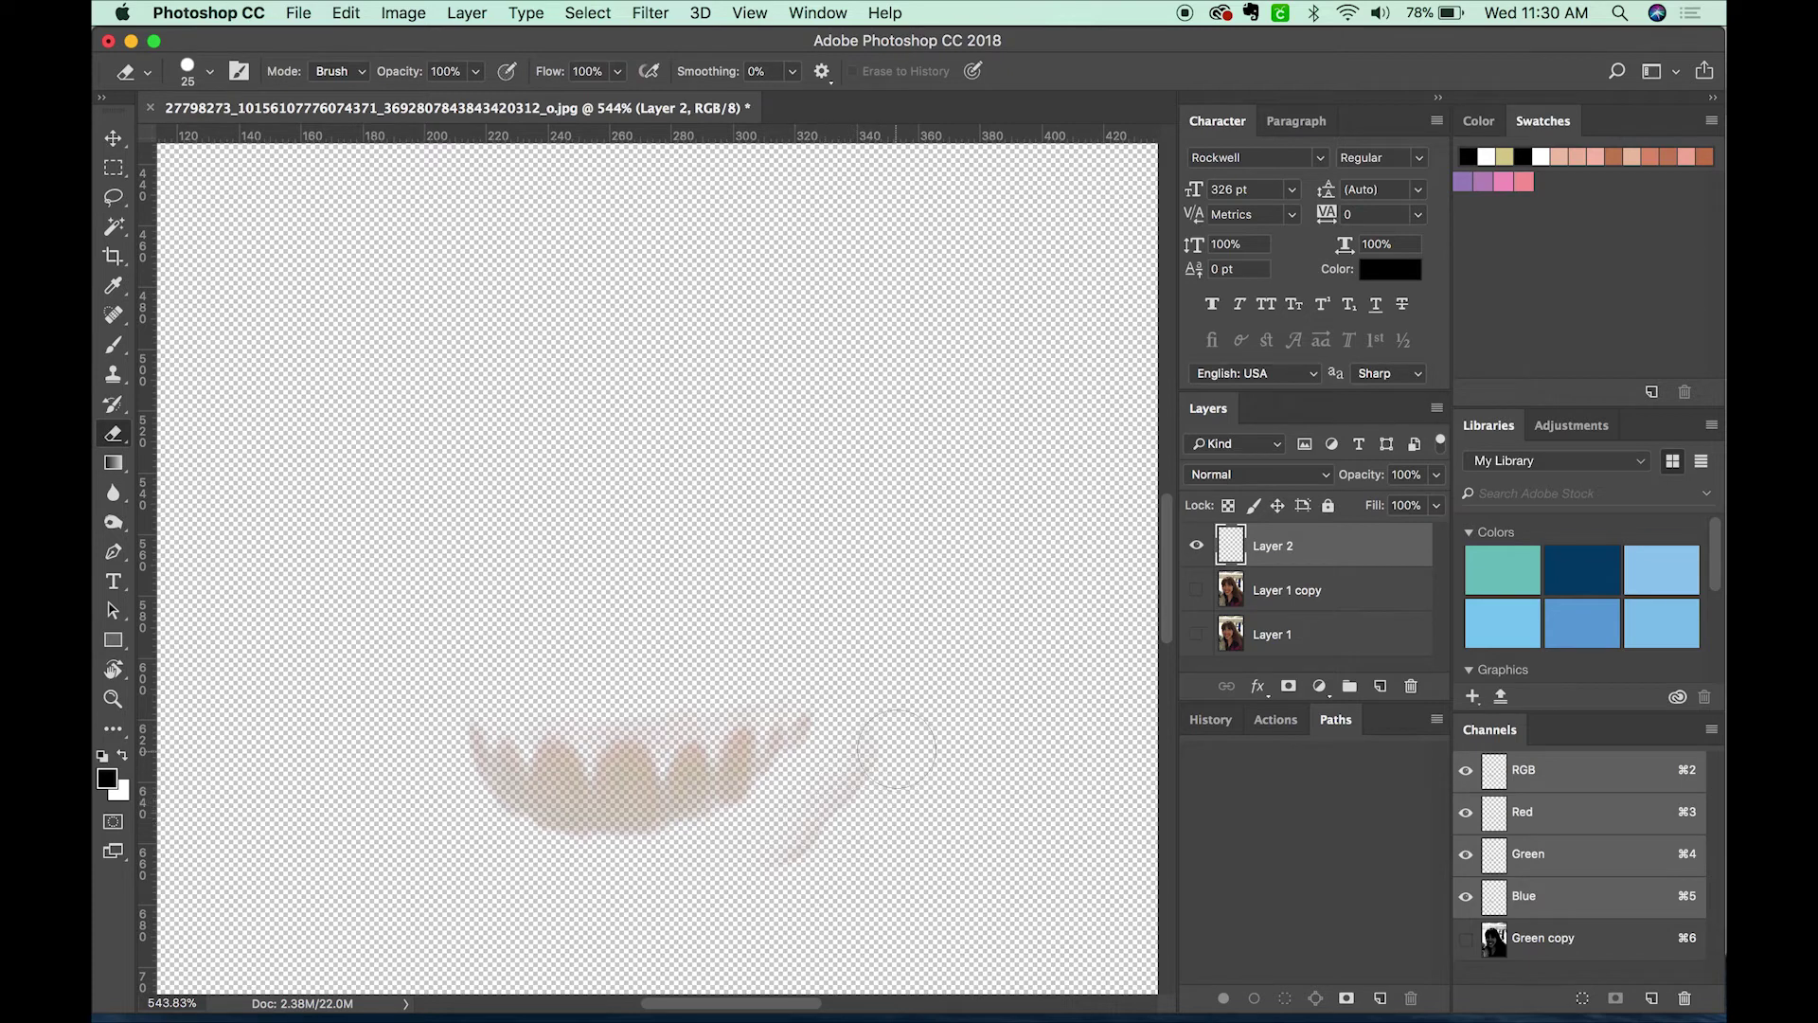
mouse_move(896, 749)
mouse_down()
mouse_move(792, 844)
mouse_move(771, 840)
mouse_move(808, 840)
mouse_up()
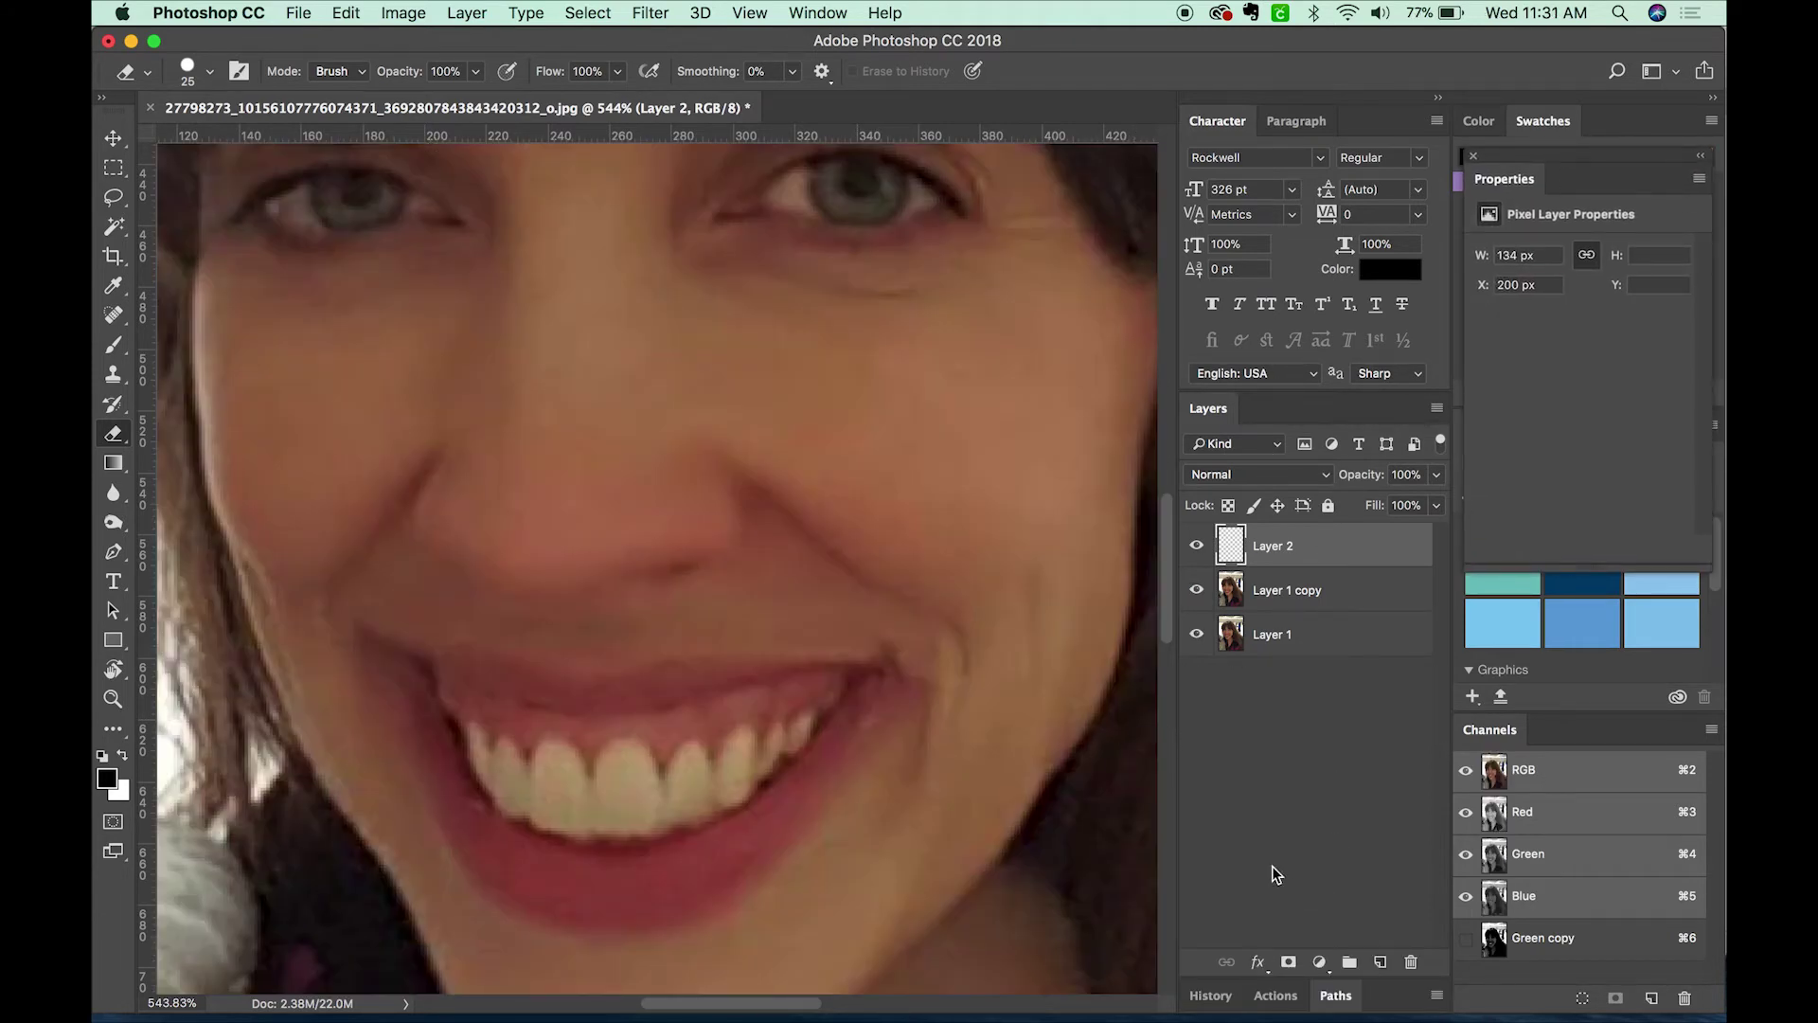
- Add a Hue/Saturation adjustment layer clipped to Layer 2
click(1319, 962)
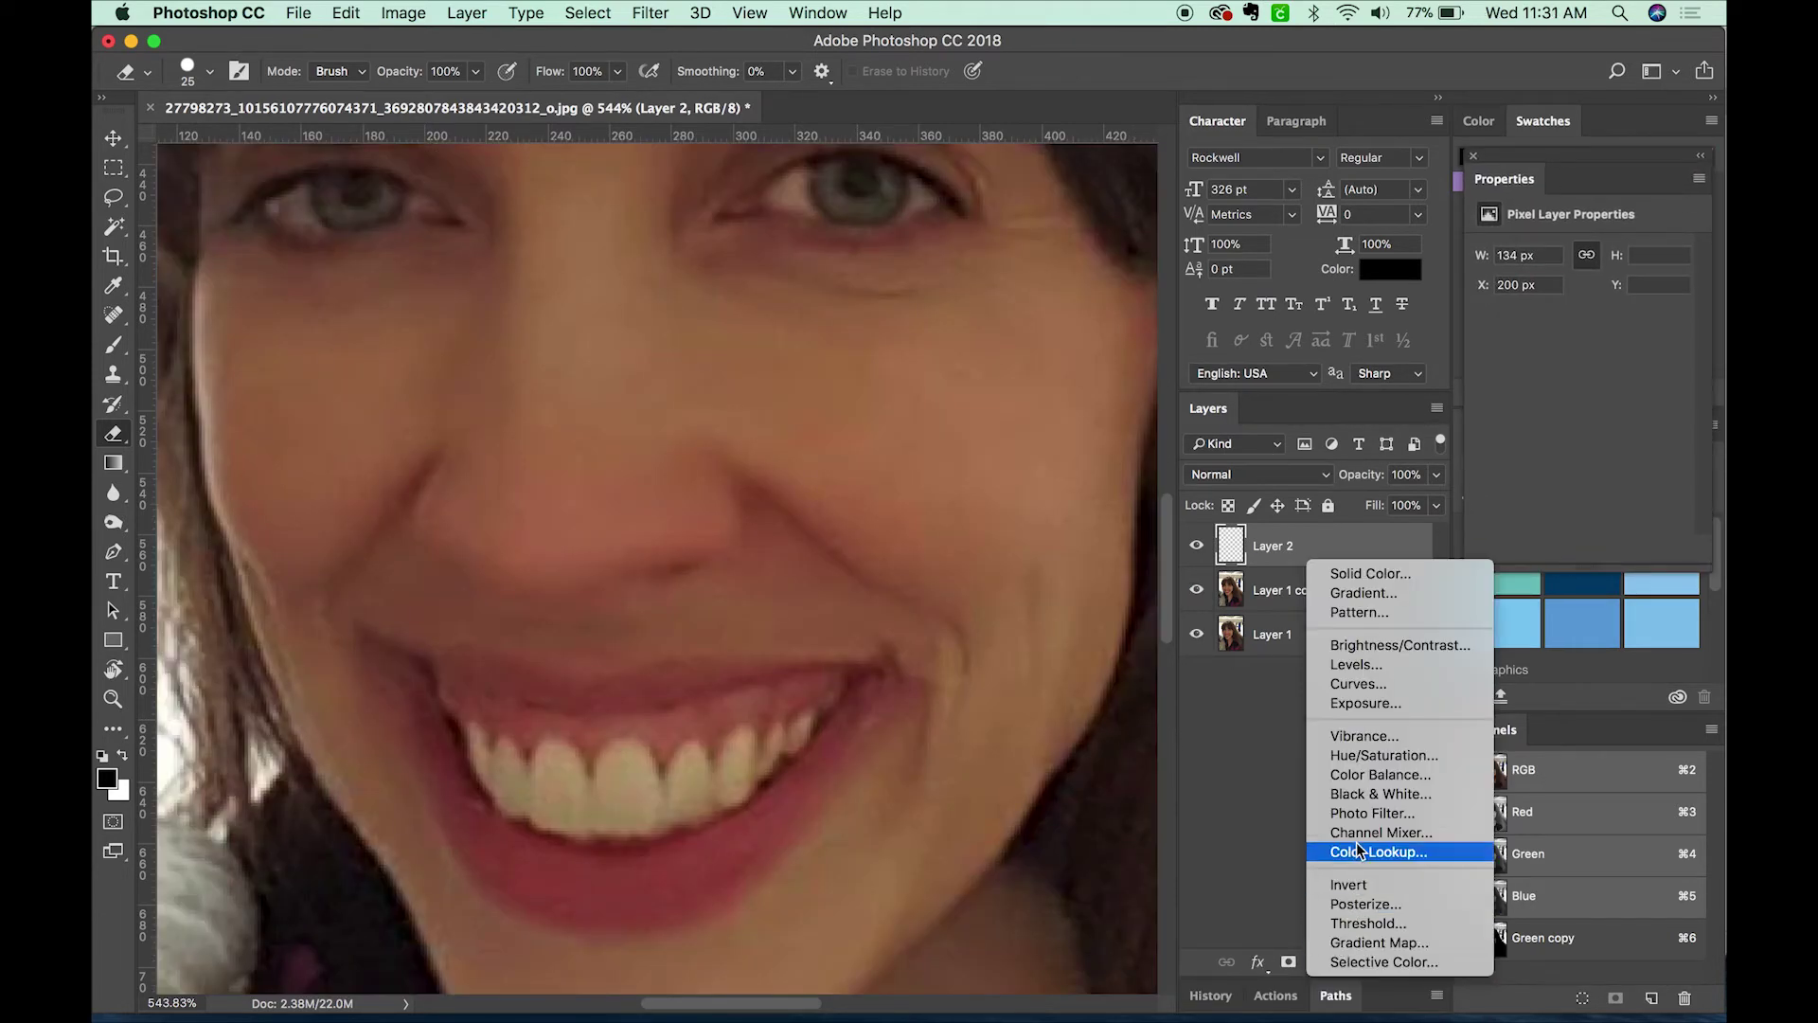
click(1392, 755)
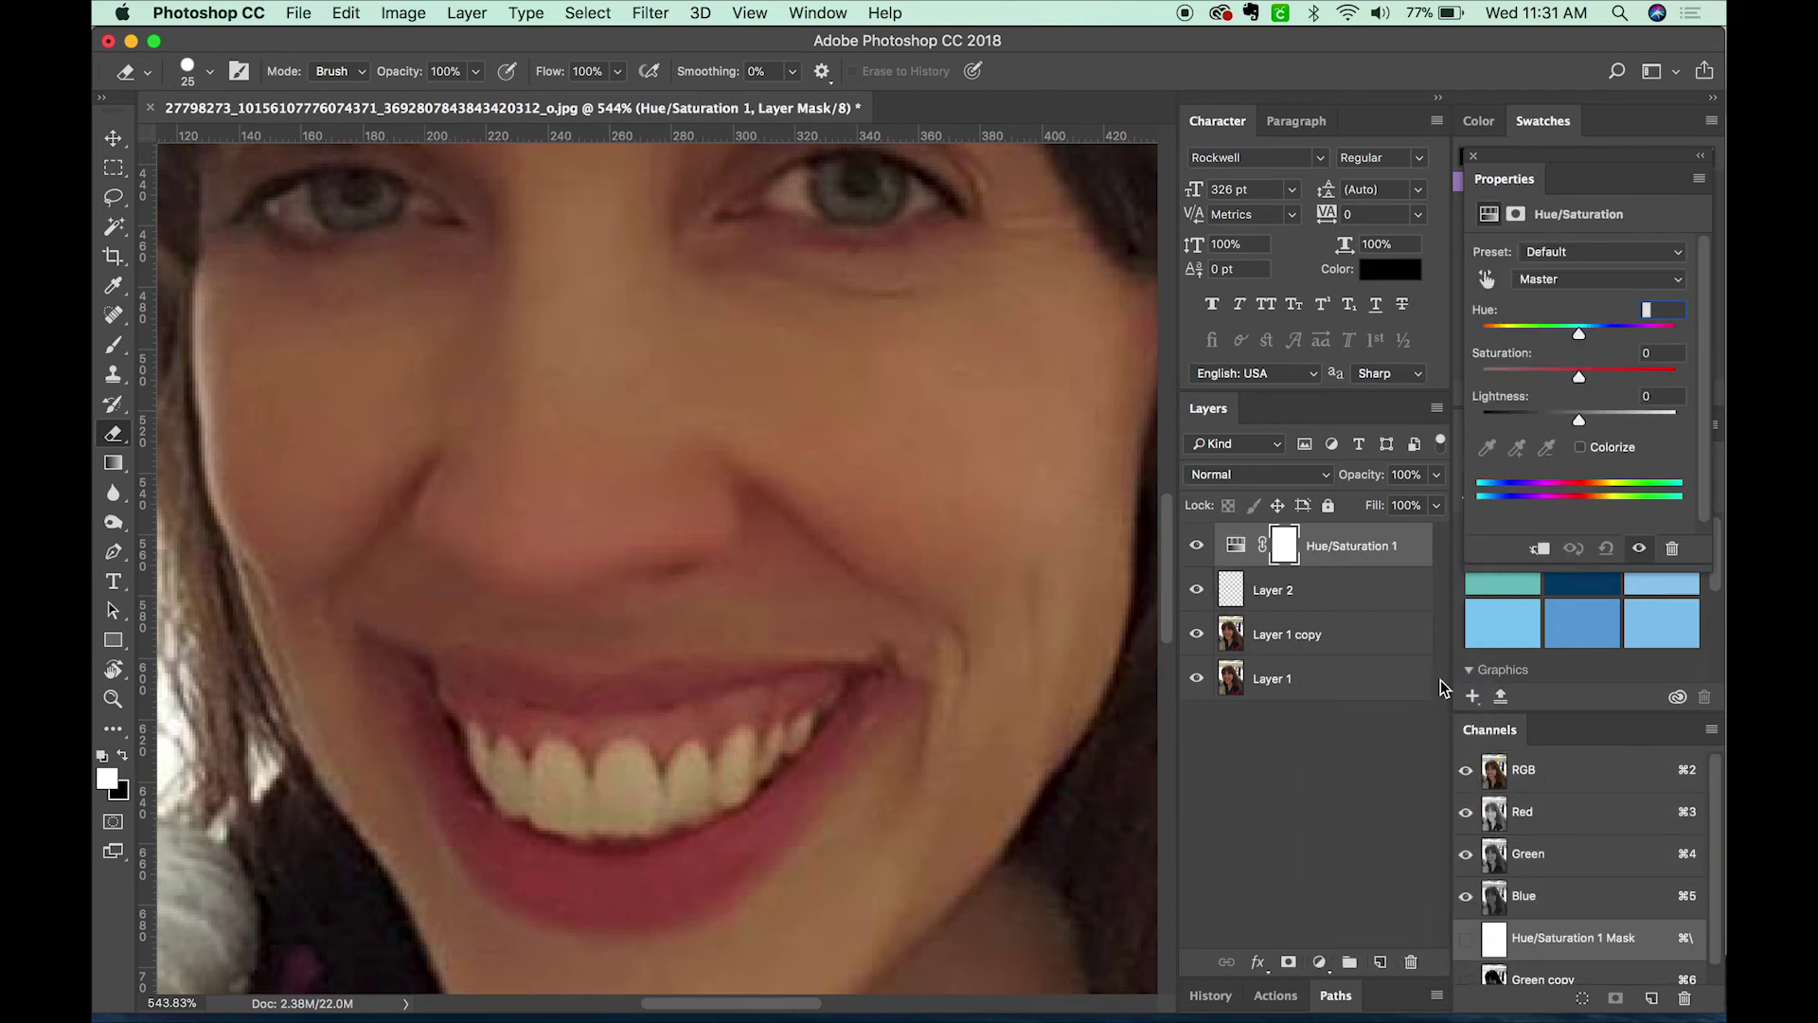
key(super+alt+g)
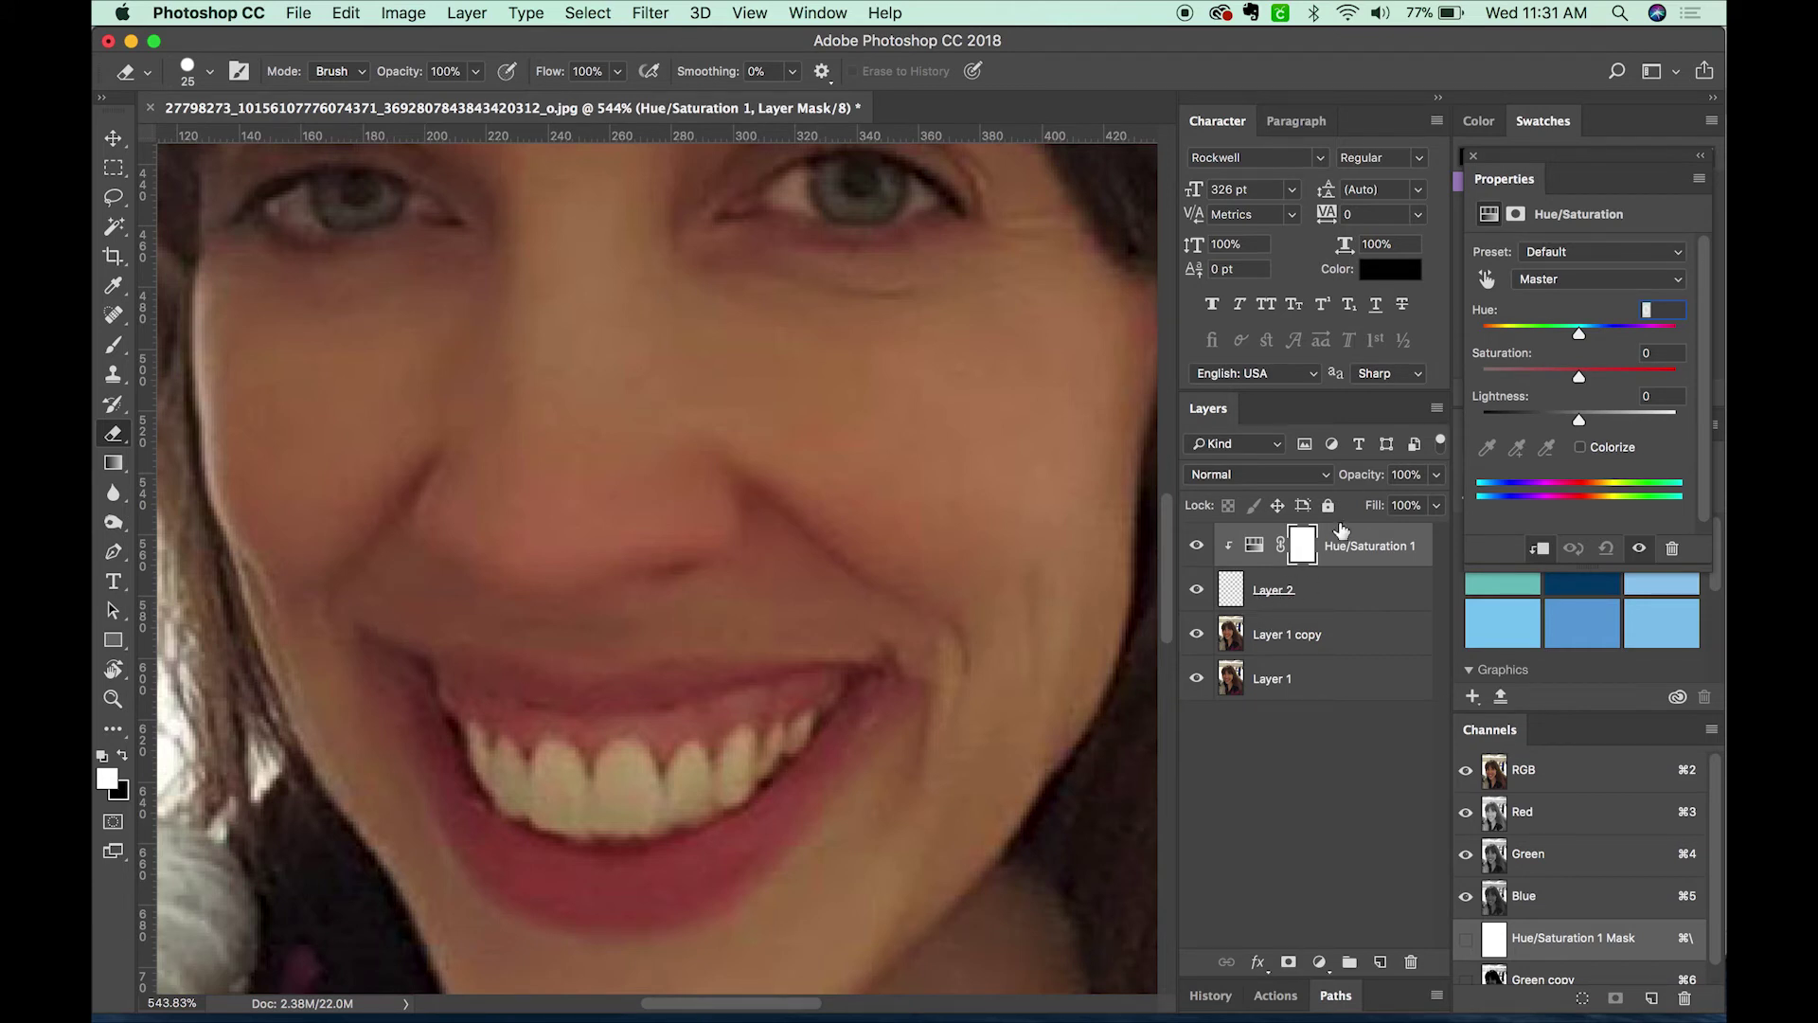
- Set the Hue/Saturation Saturation to -100 and Lightness to +70
mouse_move(1531, 151)
mouse_down()
mouse_move(1470, 140)
mouse_move(1504, 151)
mouse_up()
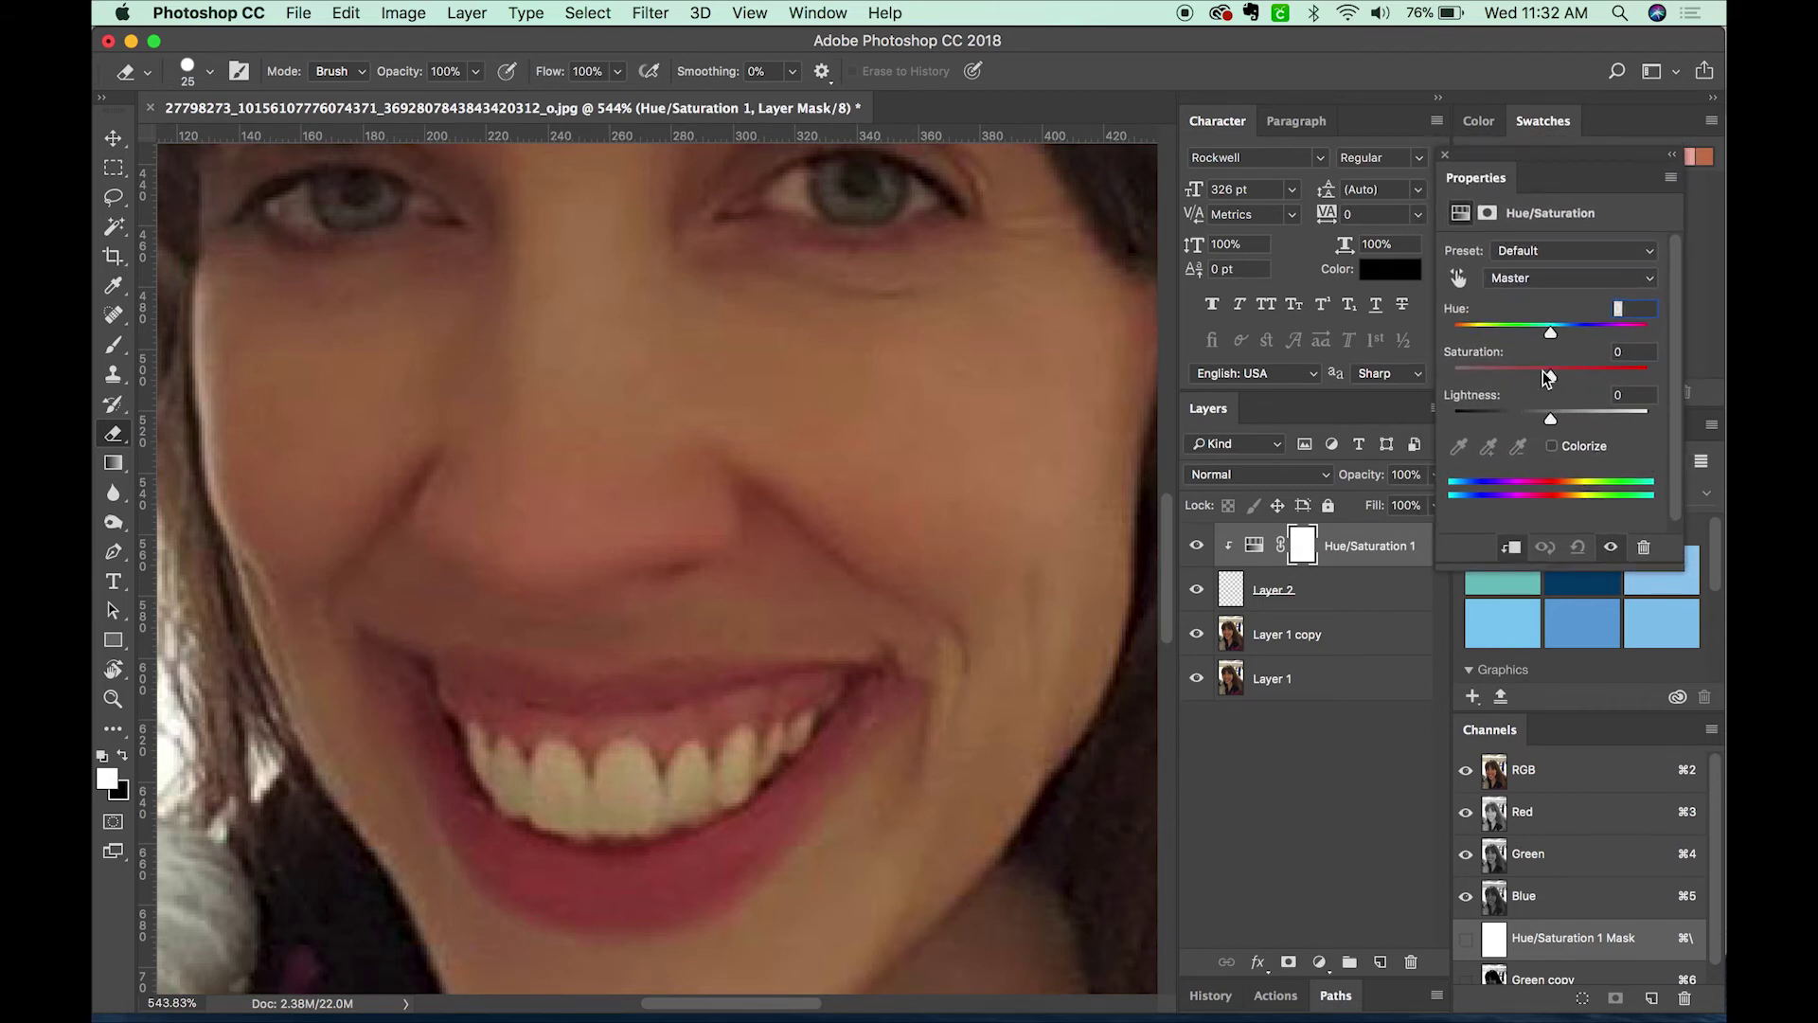
drag(1551, 375, 1430, 388)
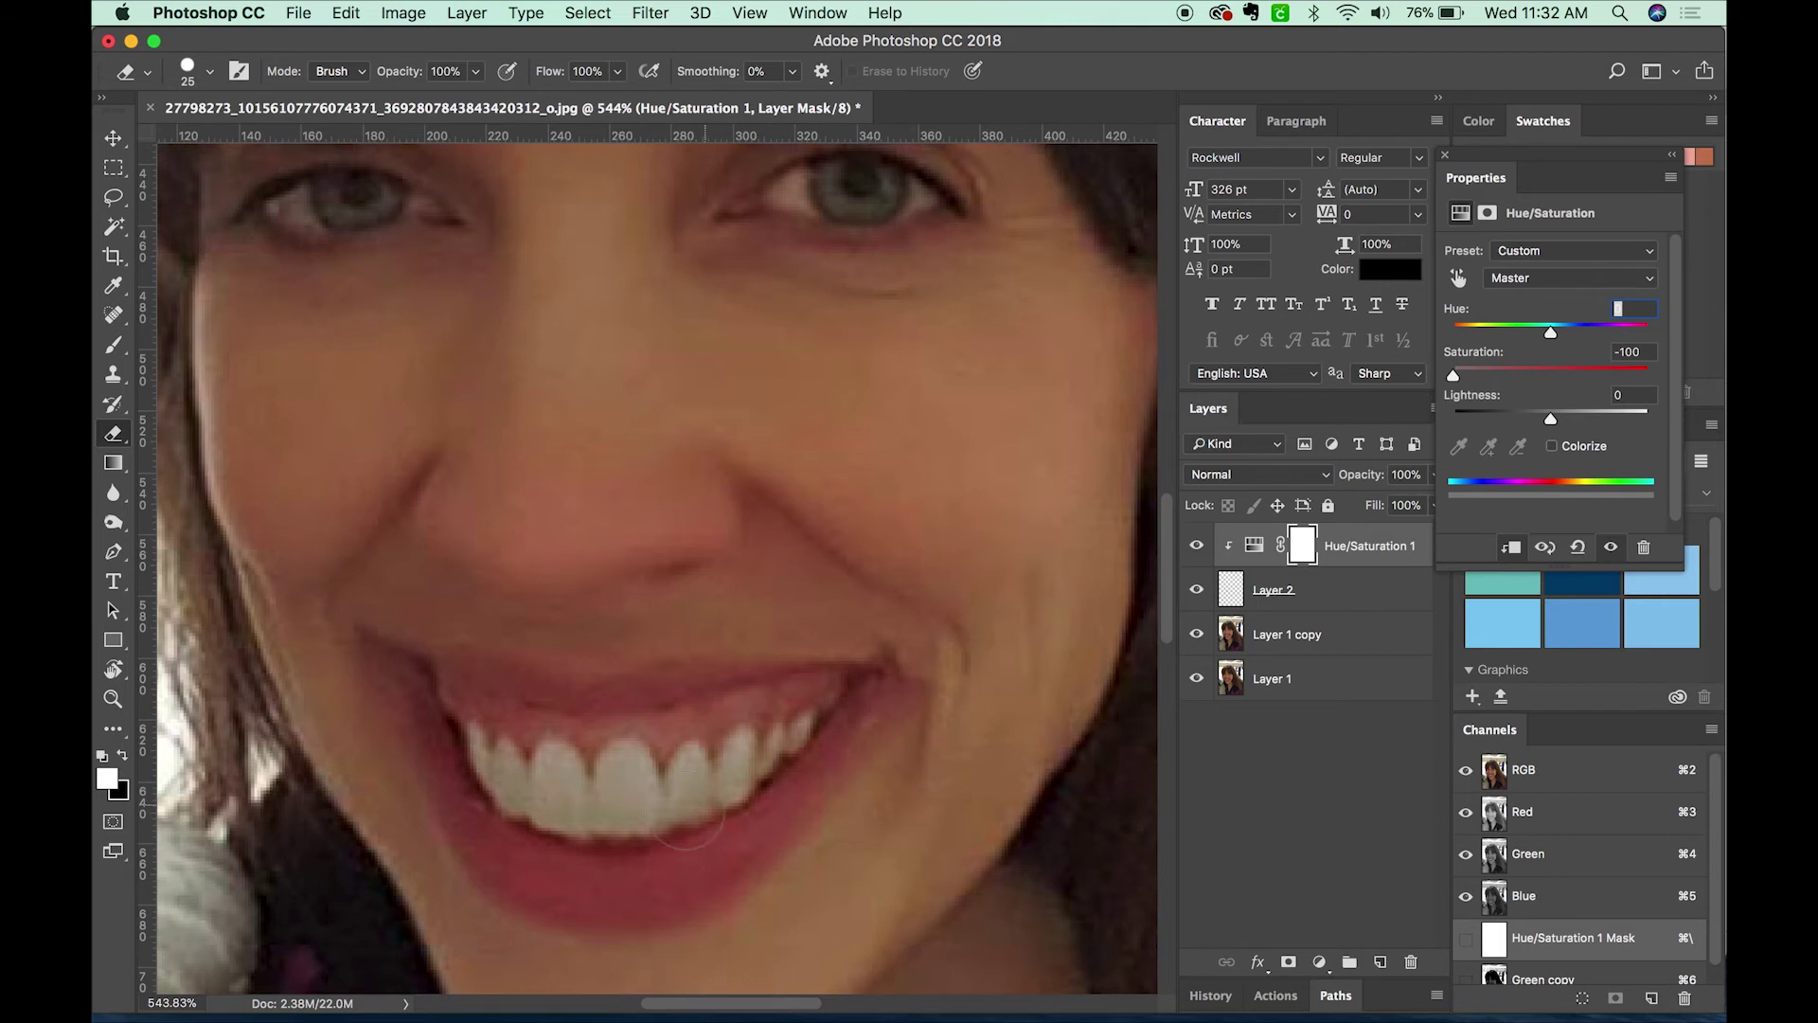
drag(1550, 418, 1623, 422)
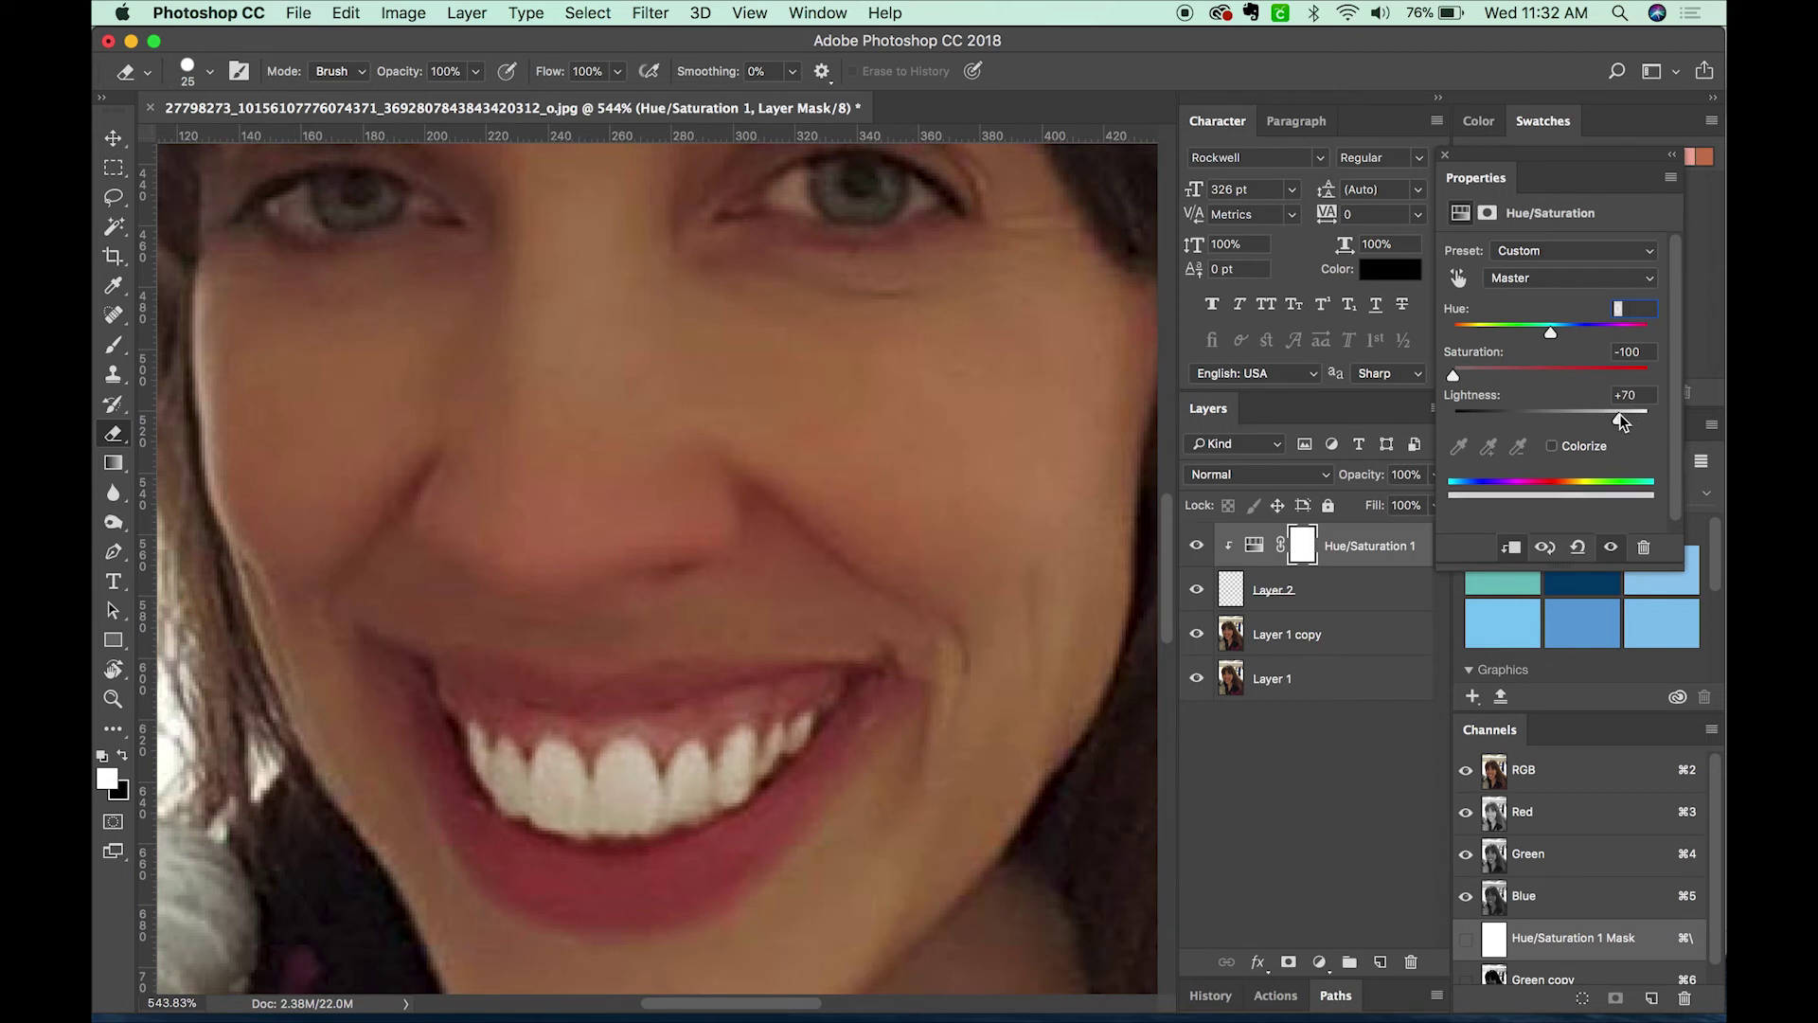
- Zoom out to the whole portrait, select Layer 2 and try 40%, 60%, then 30% opacity
key(super+minus)
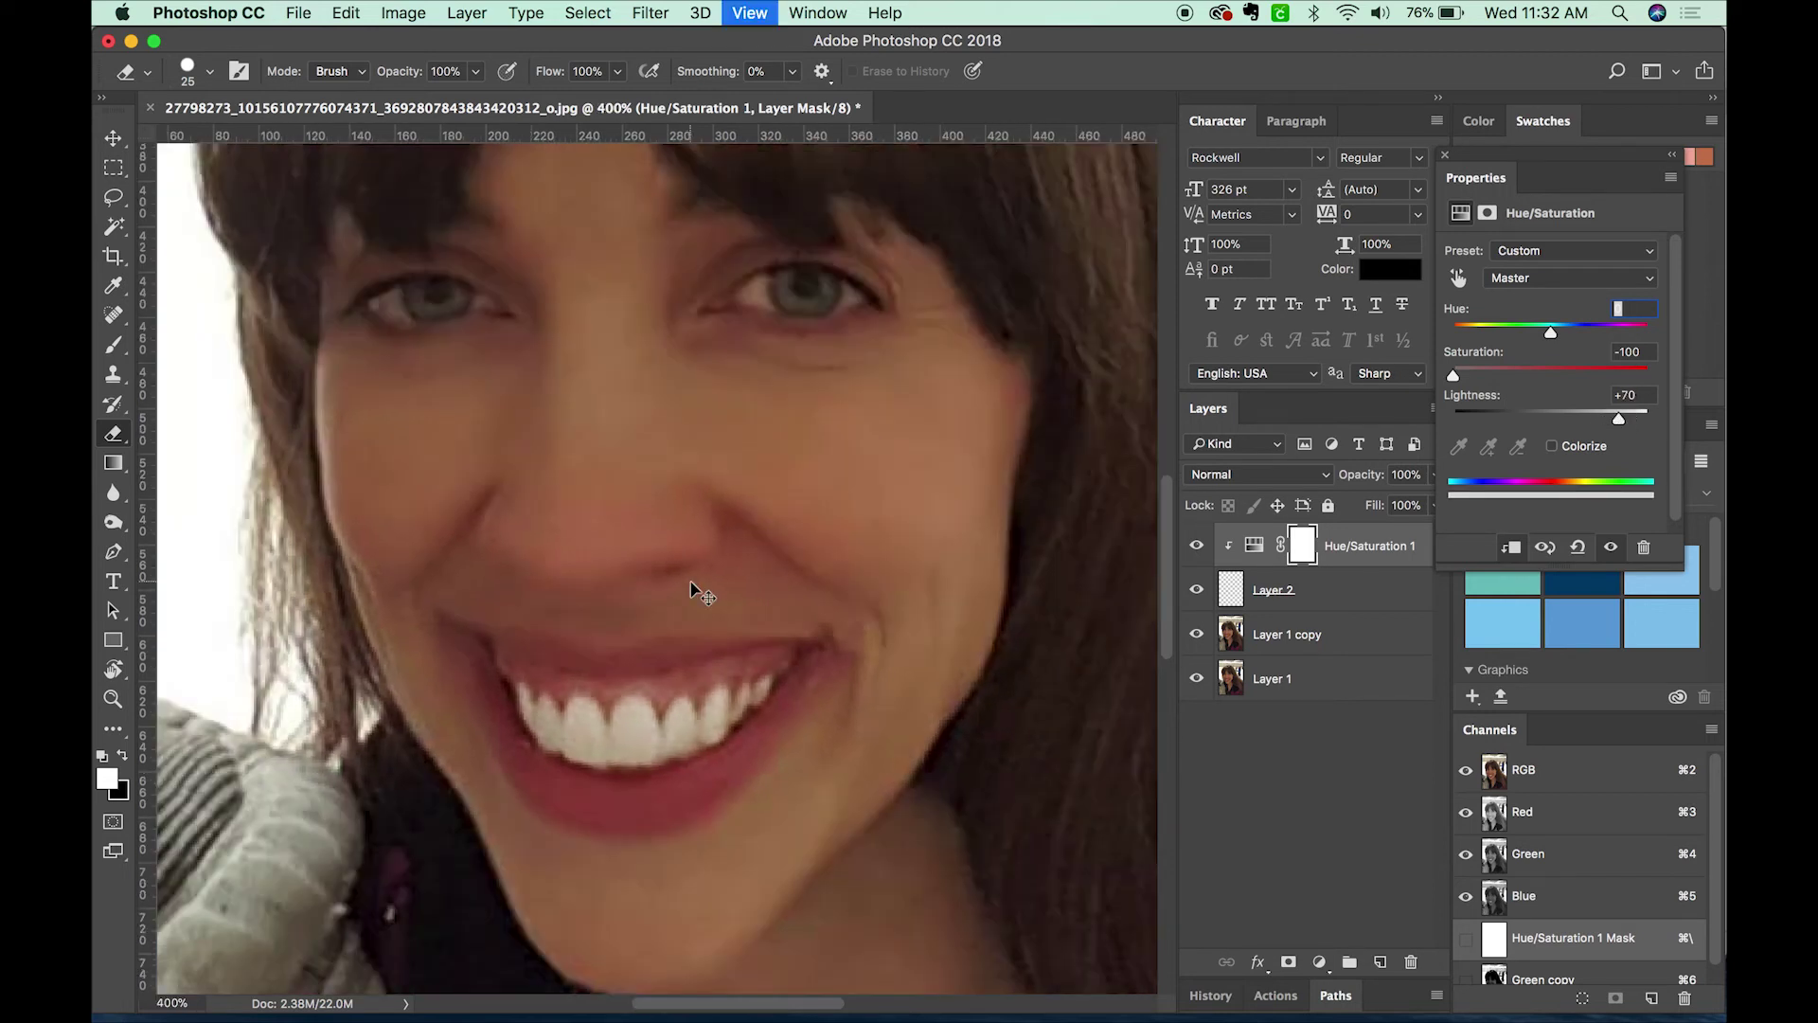
key(super+minus)
key(super+minus)
key(super+minus)
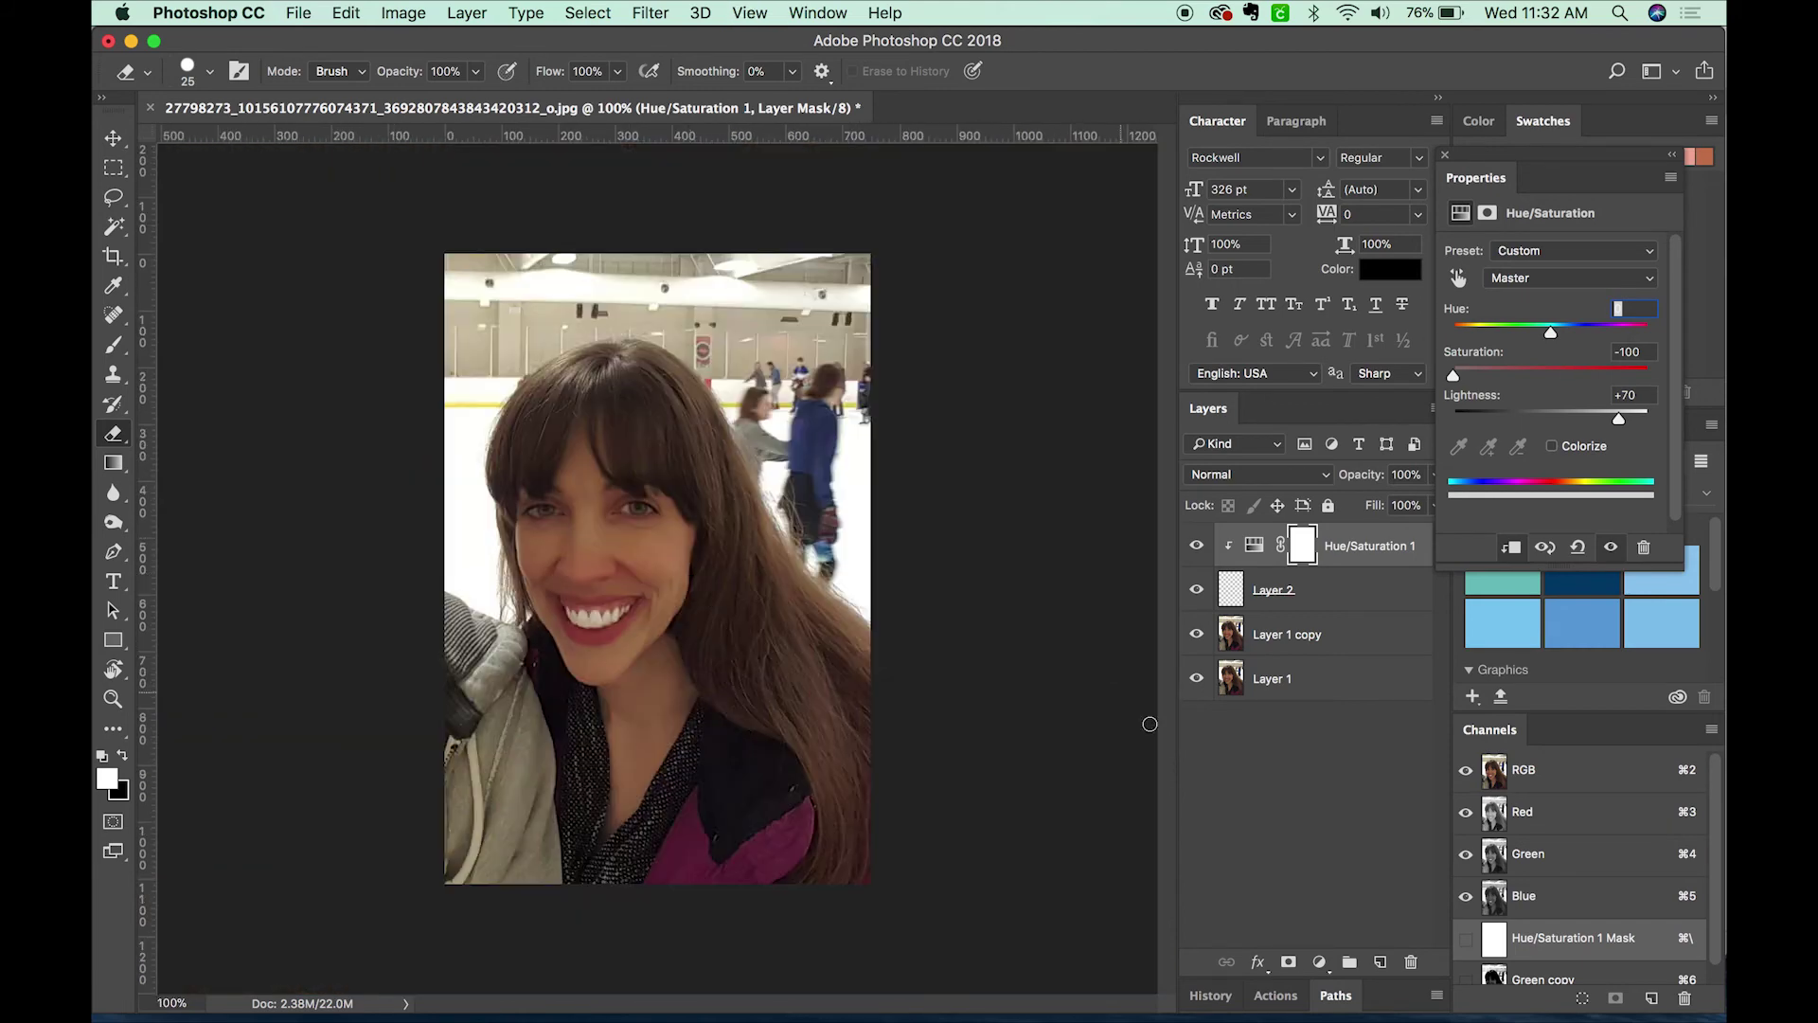
click(1298, 755)
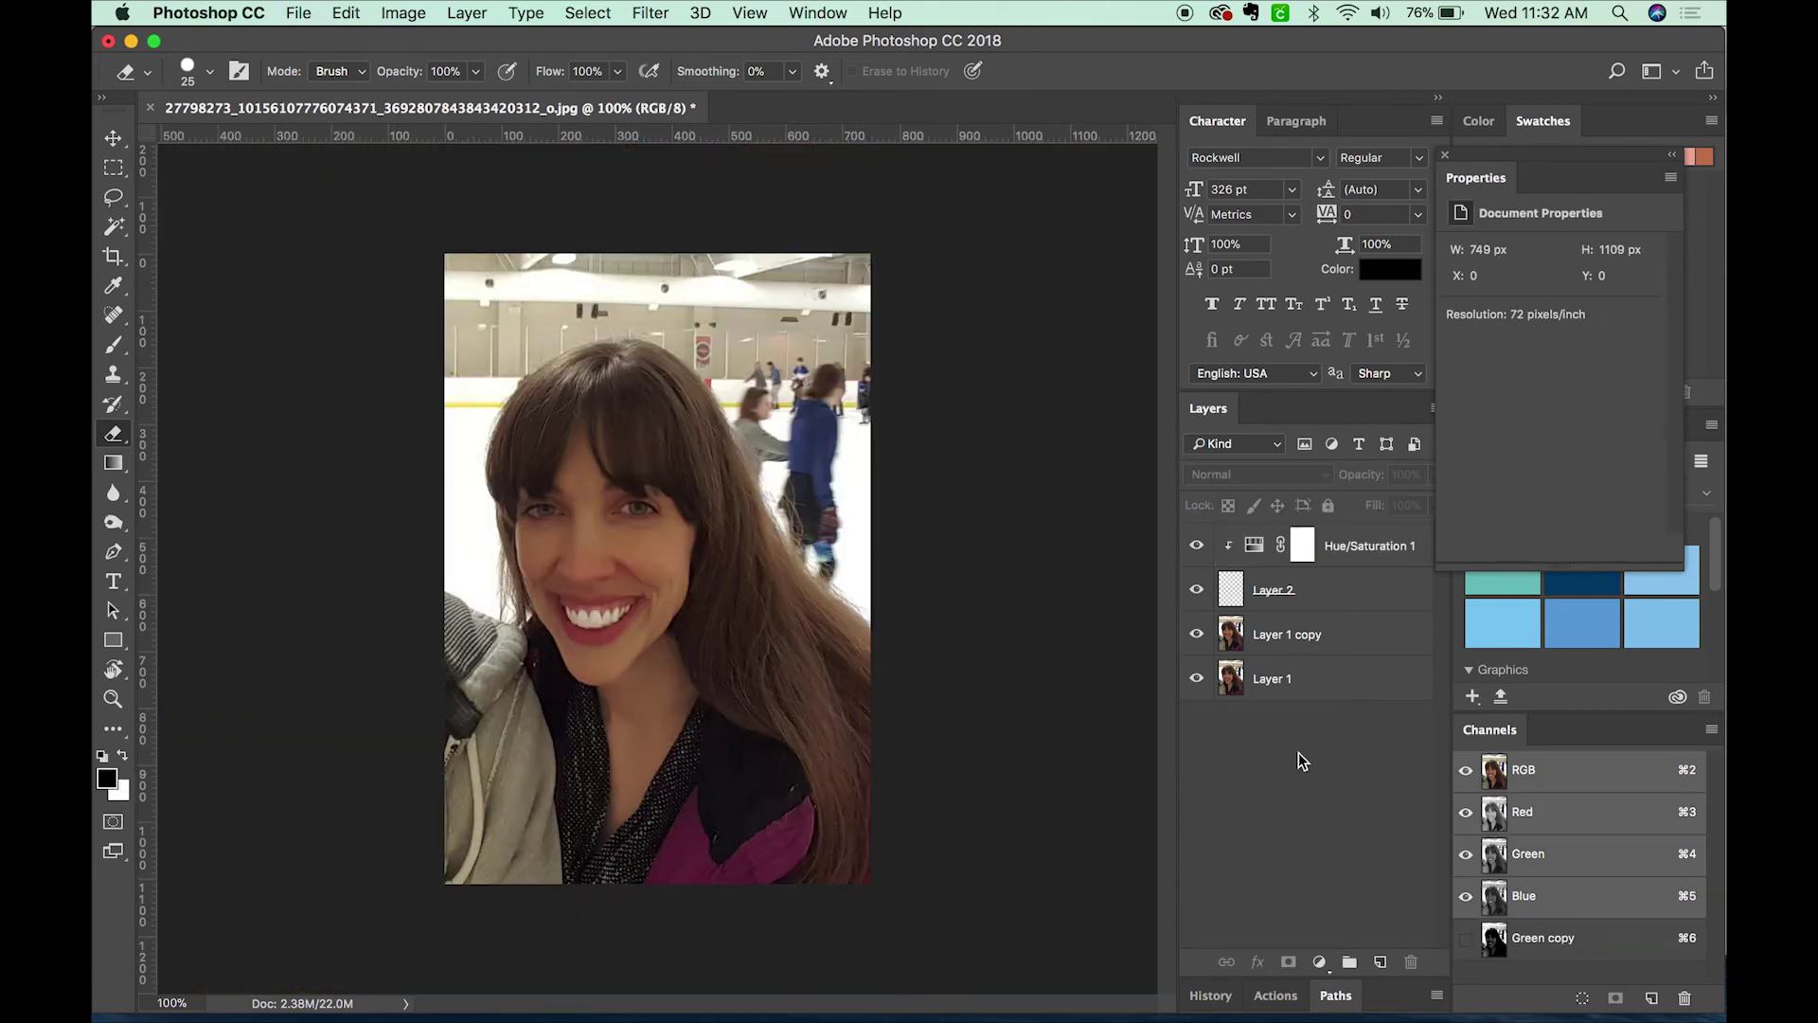
click(1363, 591)
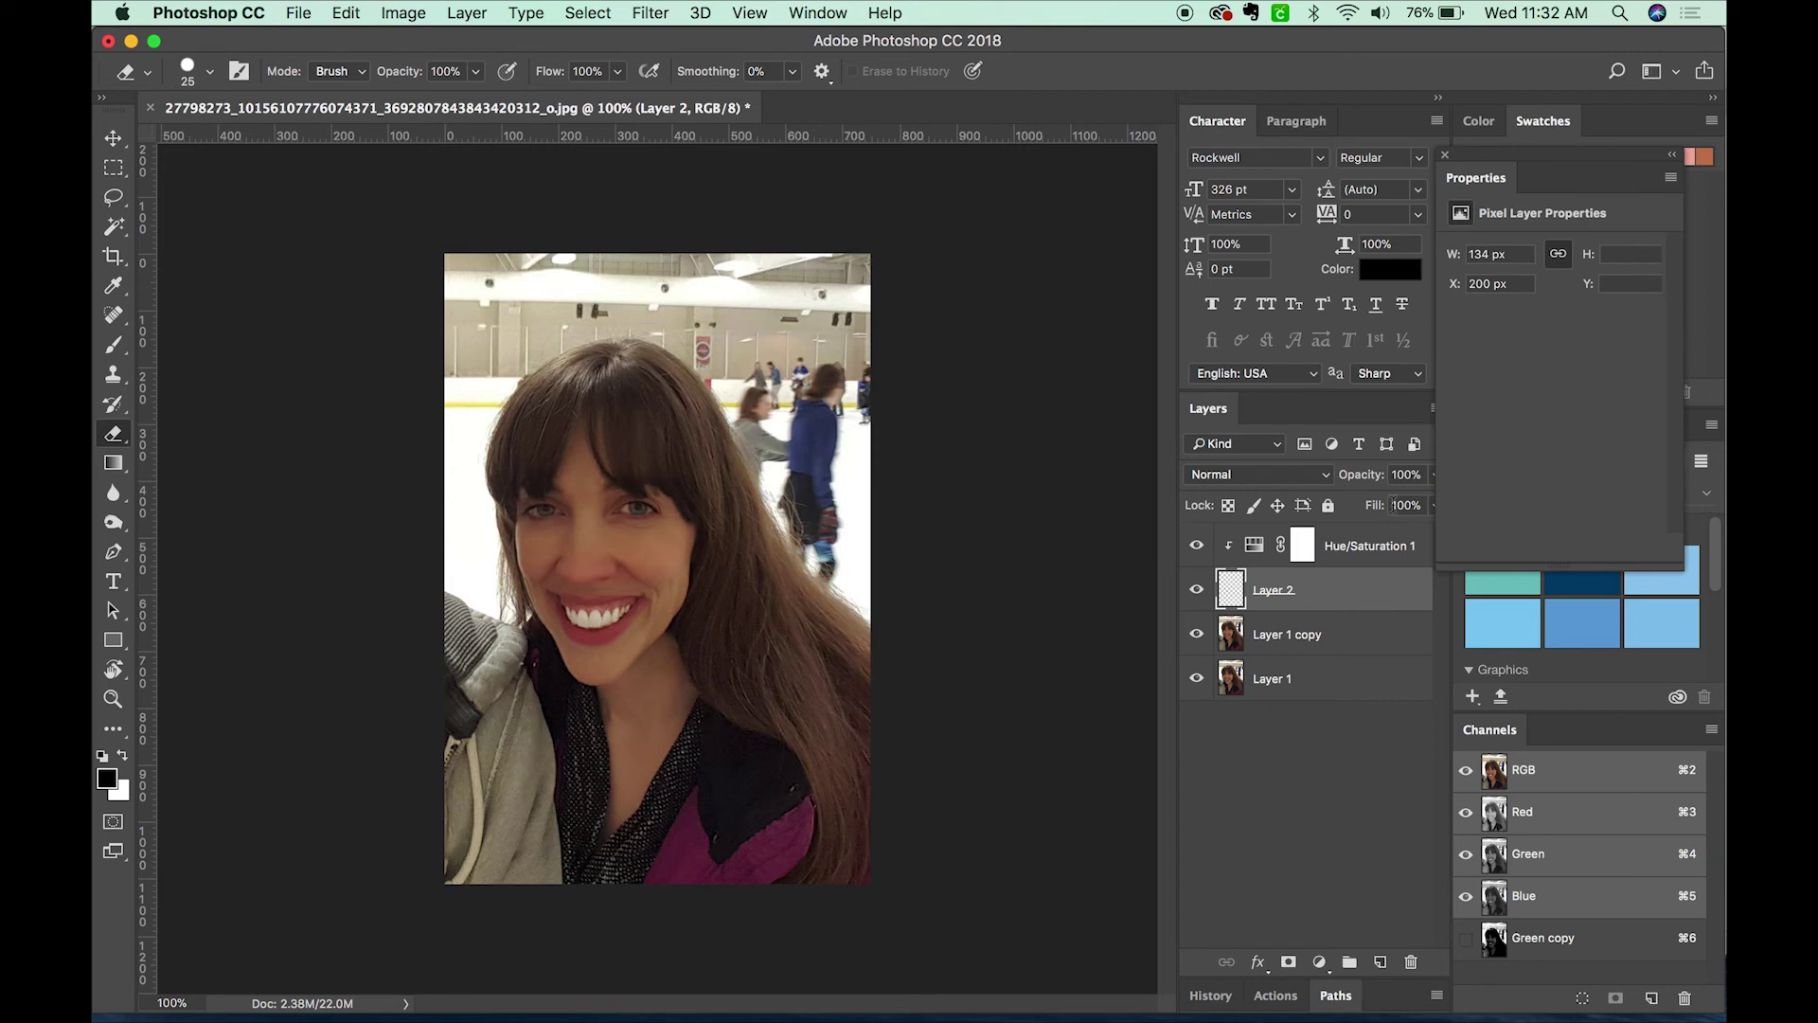
key(v)
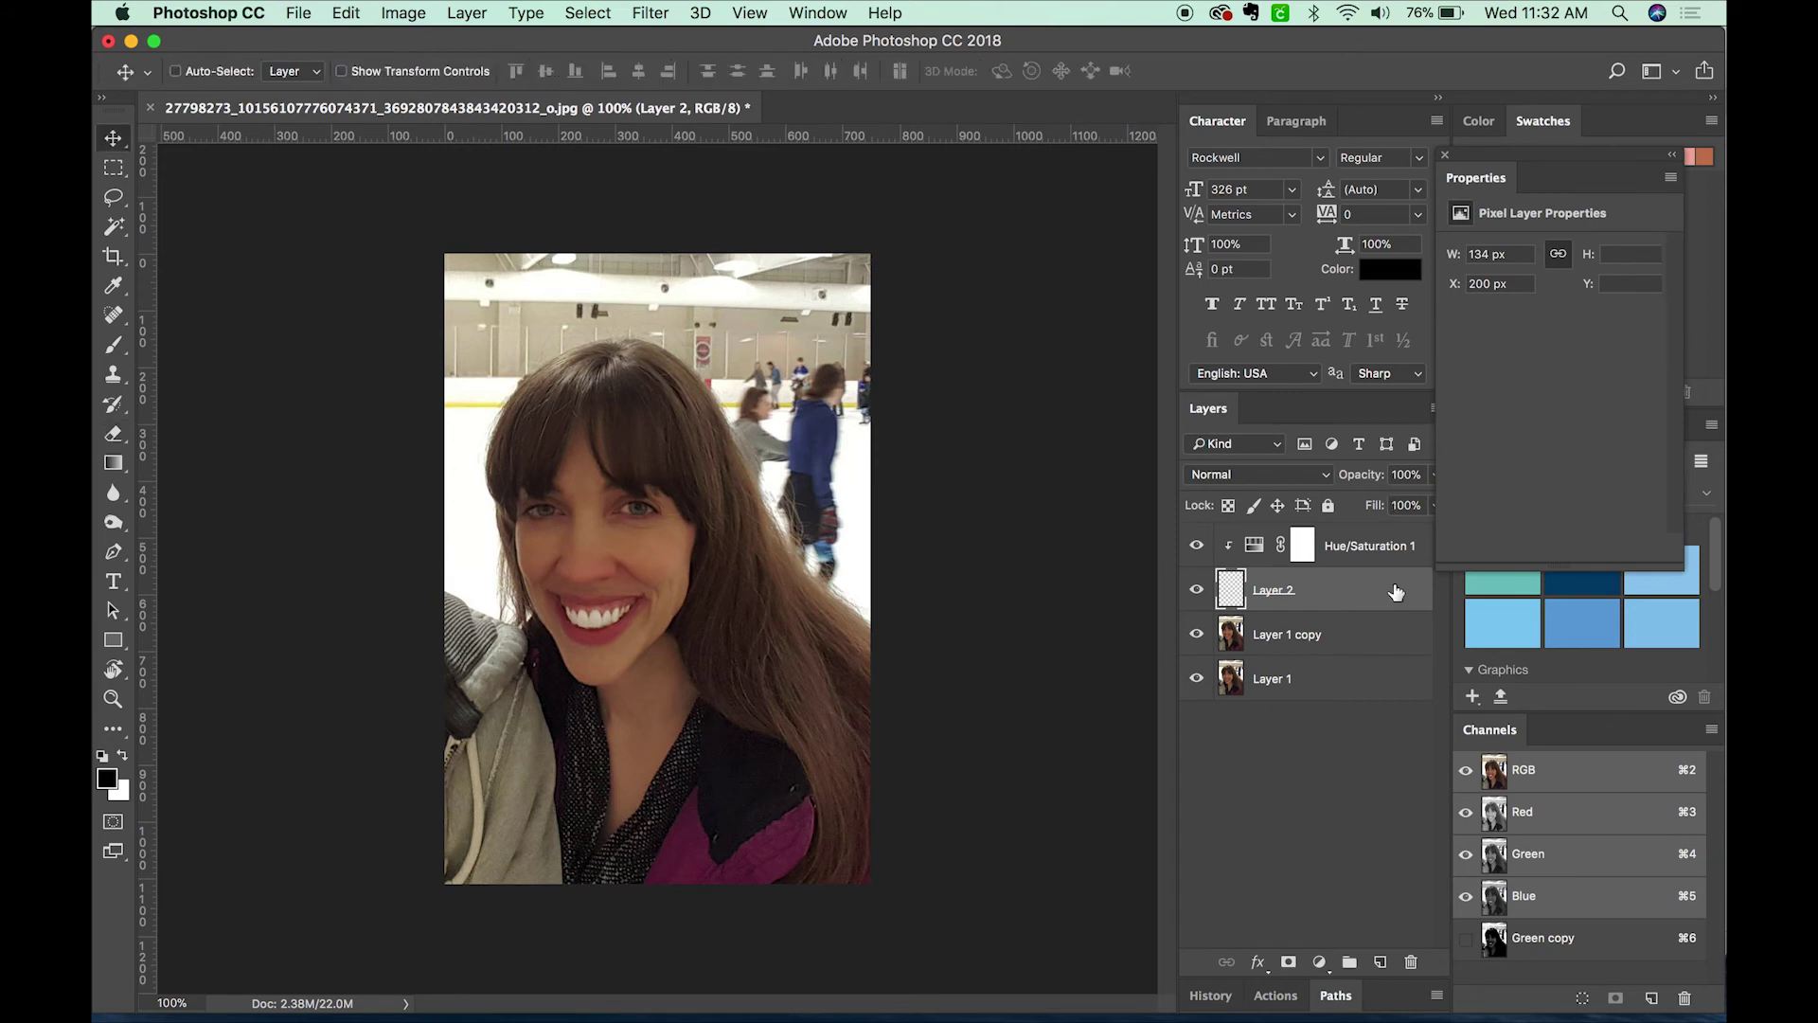
key(4)
key(6)
key(3)
- Toggle Layer 2's visibility and compare full opacity before settling back on 30%
click(1197, 591)
click(1198, 591)
click(1198, 591)
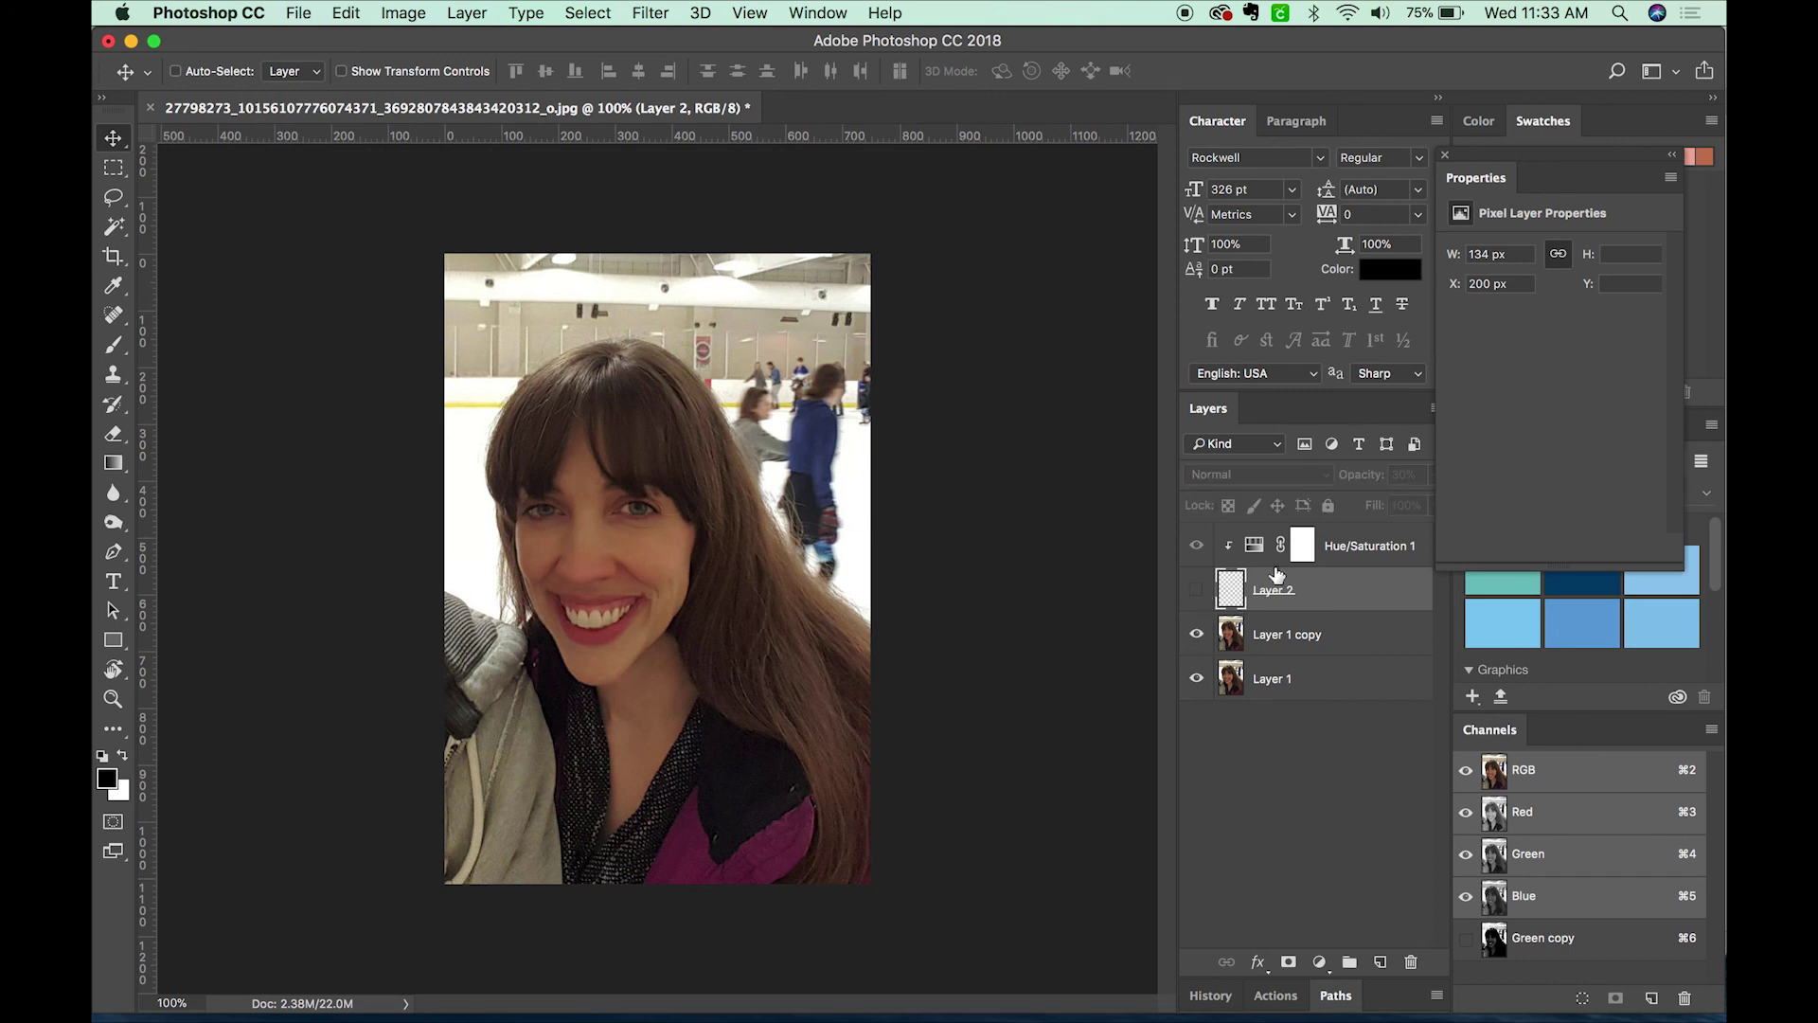
click(1197, 590)
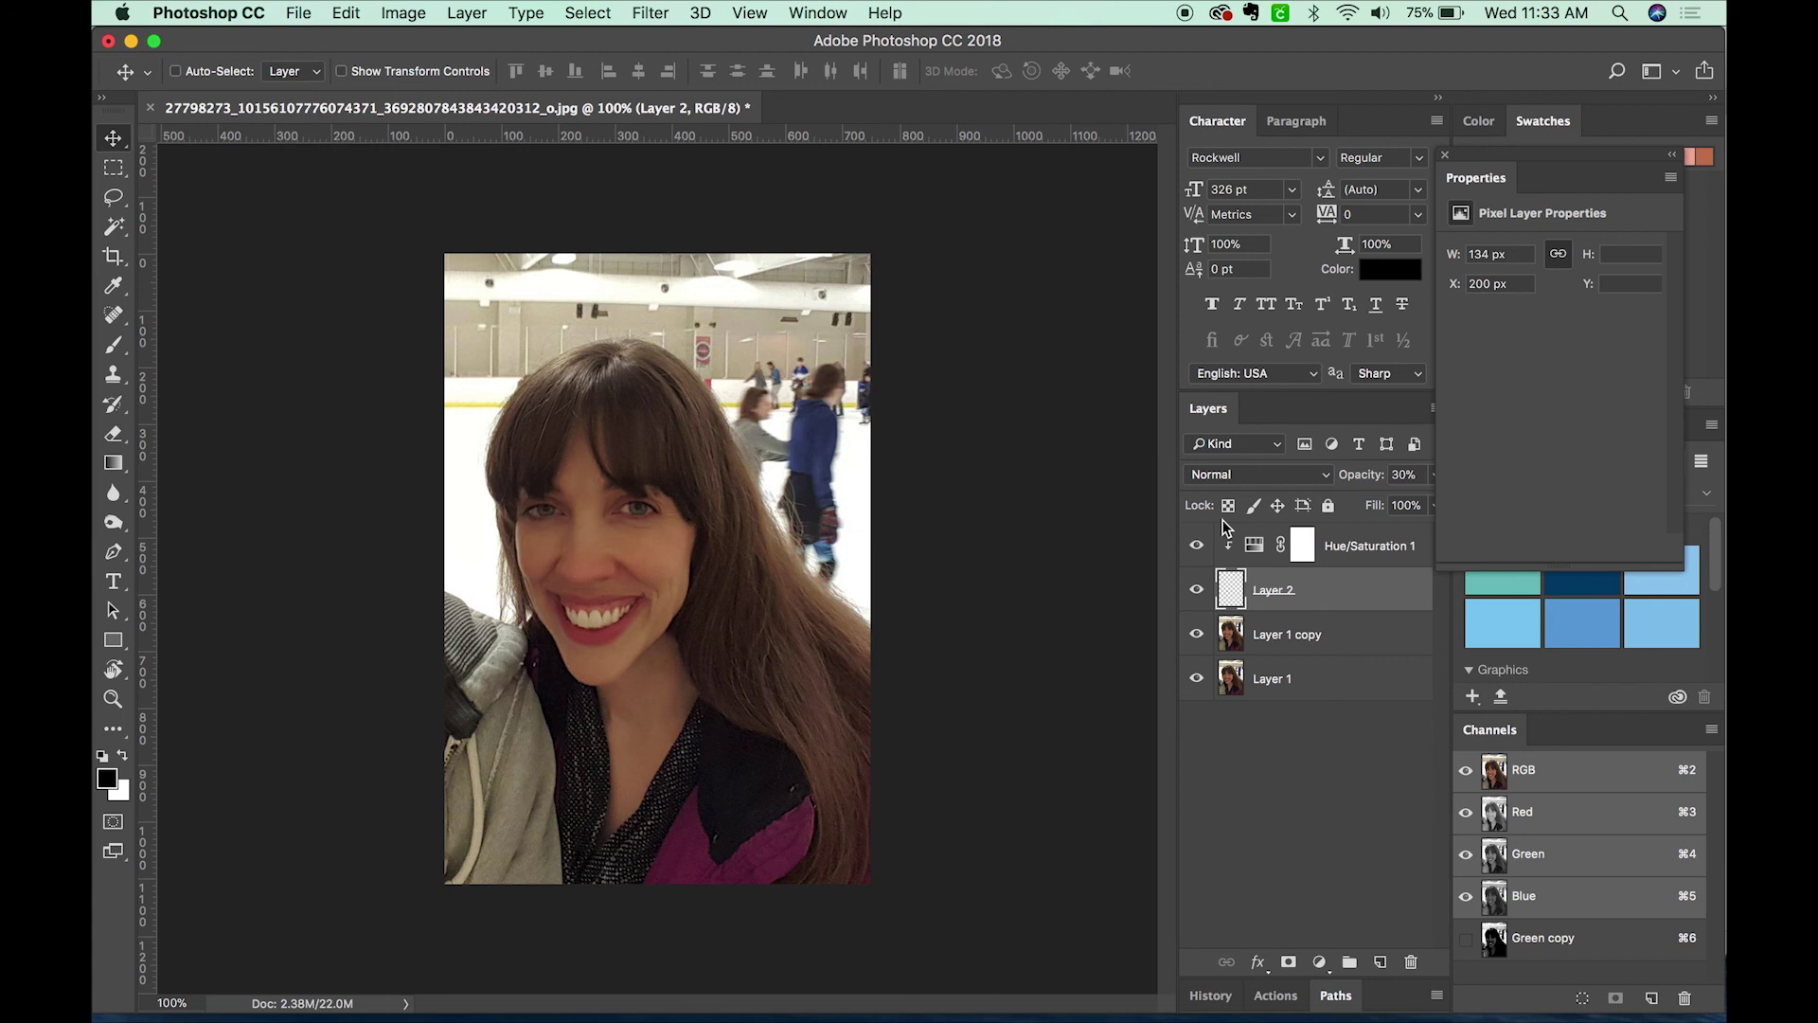
key(0)
key(3)
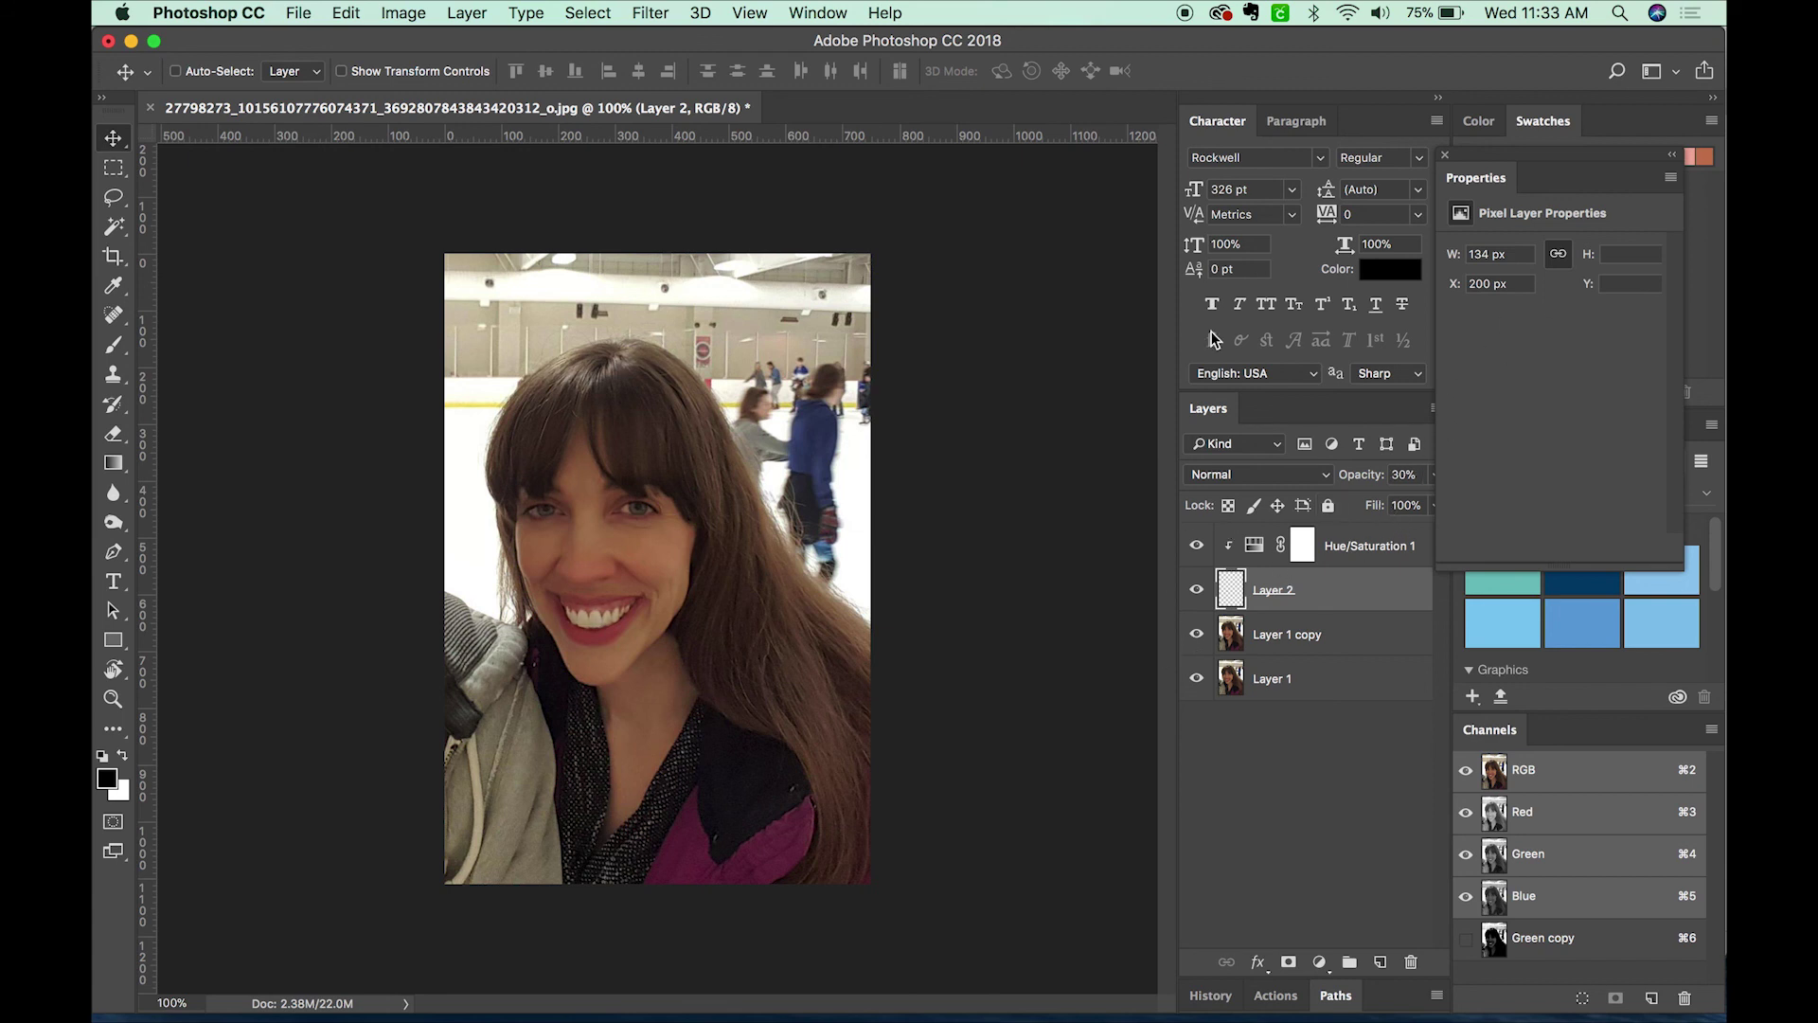